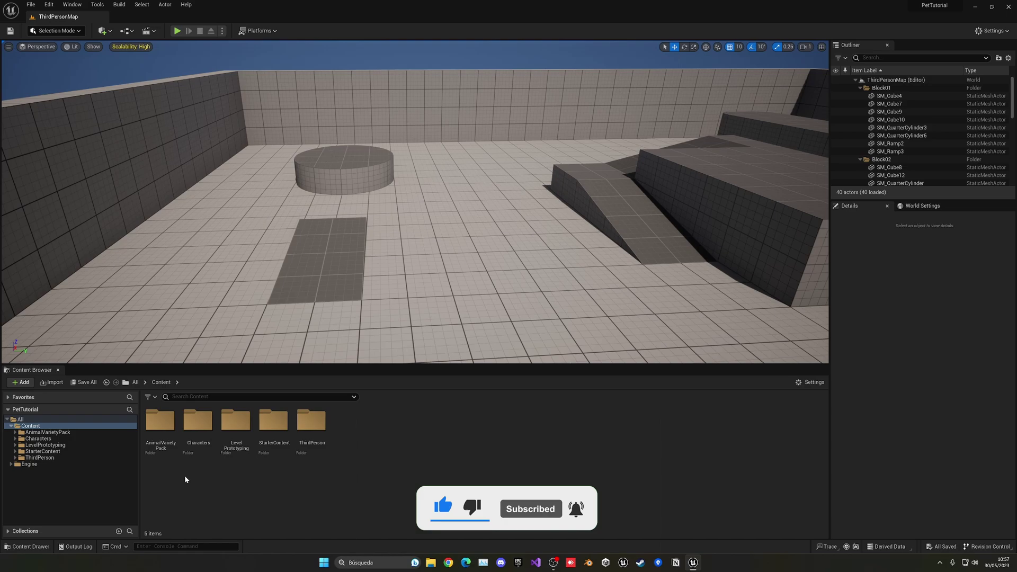
- Browse AnimalVarietyPack to the Fox Meshes folder and open the SK_Fox skeletal mesh for a look
double_click(160, 421)
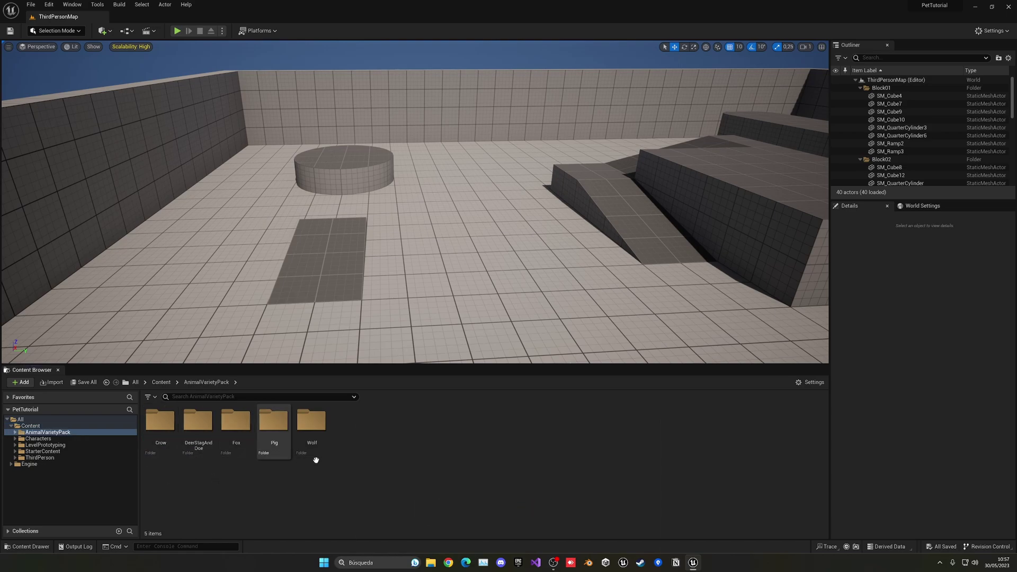
double_click(236, 421)
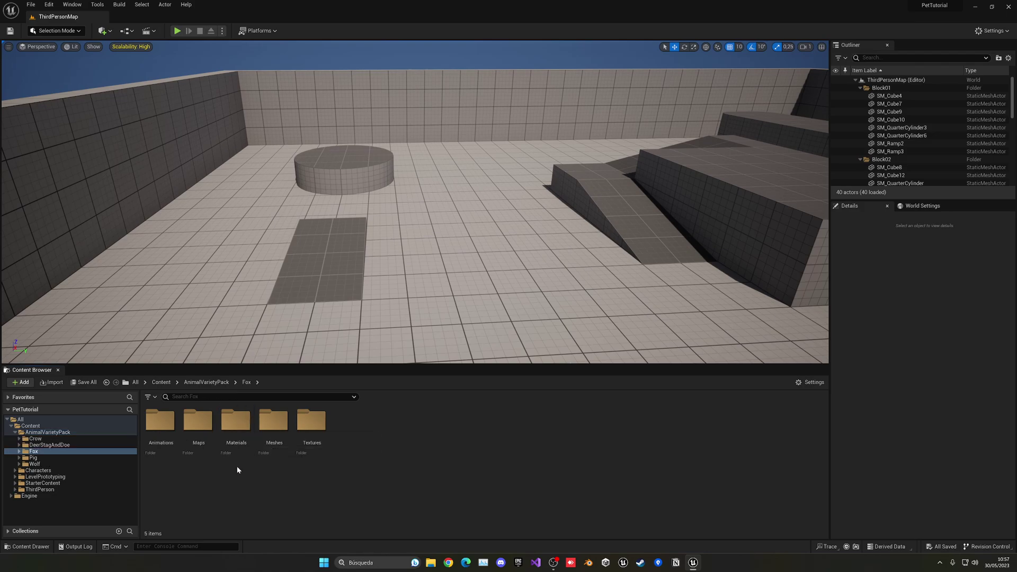
double_click(270, 453)
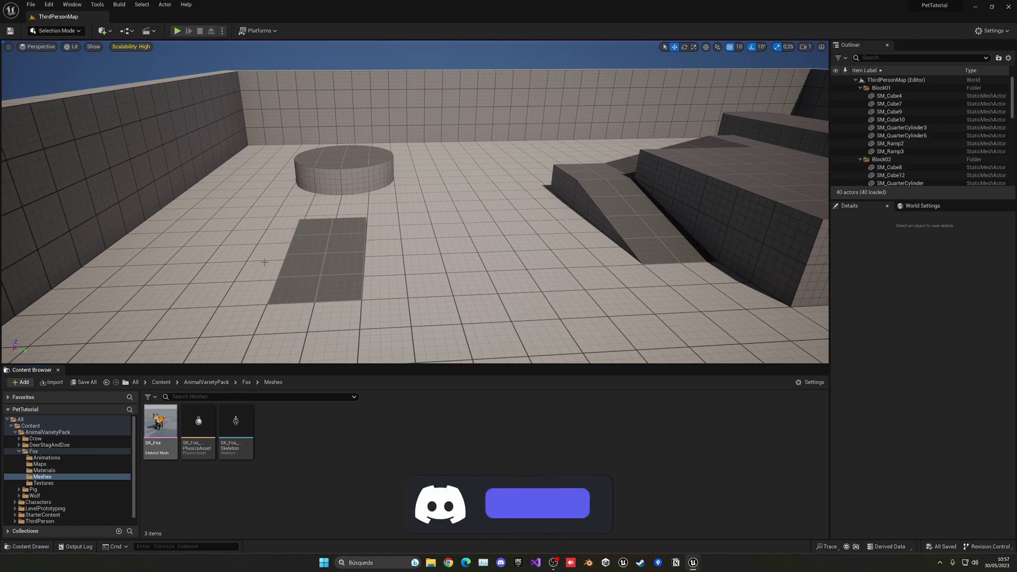
double_click(161, 423)
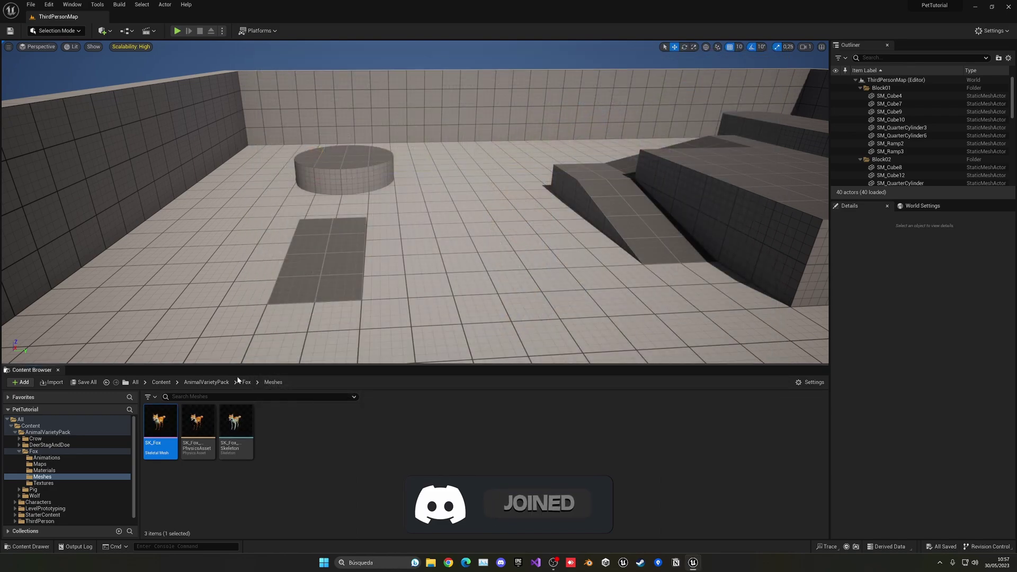
- Create a Character-based Blueprint class named BP_PetCompanion in the Content folder and dock its editor in the main window
left_click(243, 382)
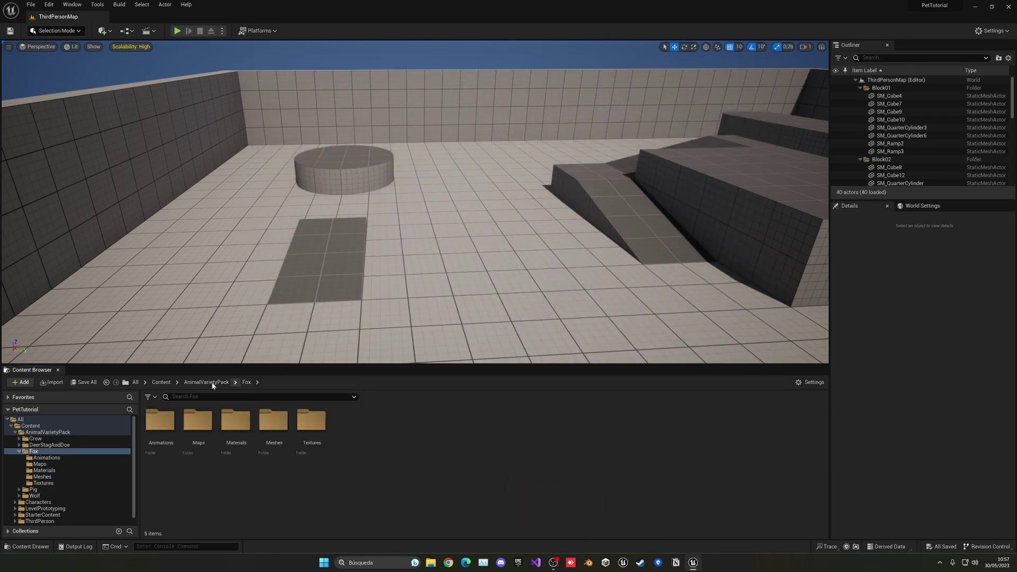
left_click(161, 383)
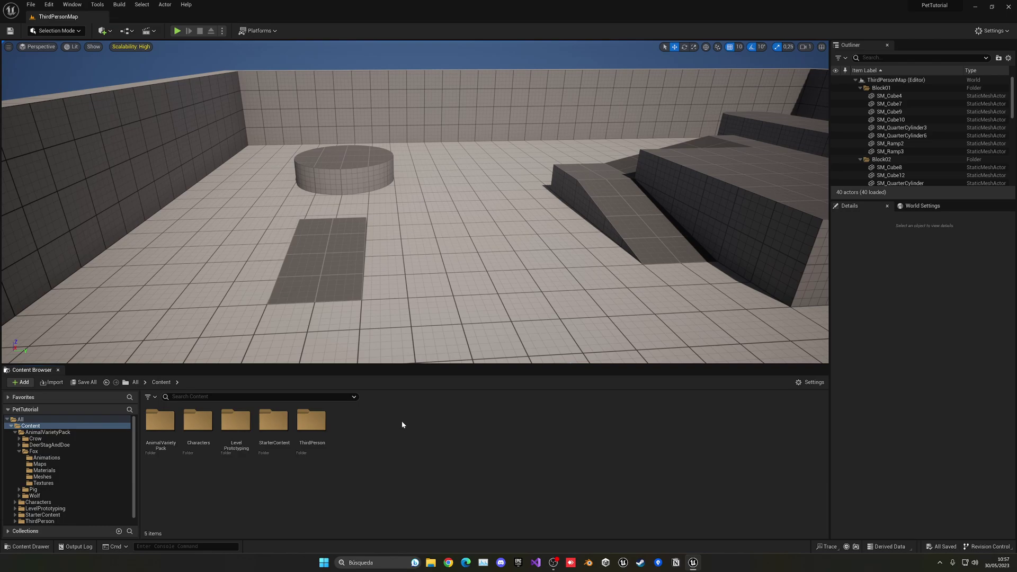
right_click(392, 423)
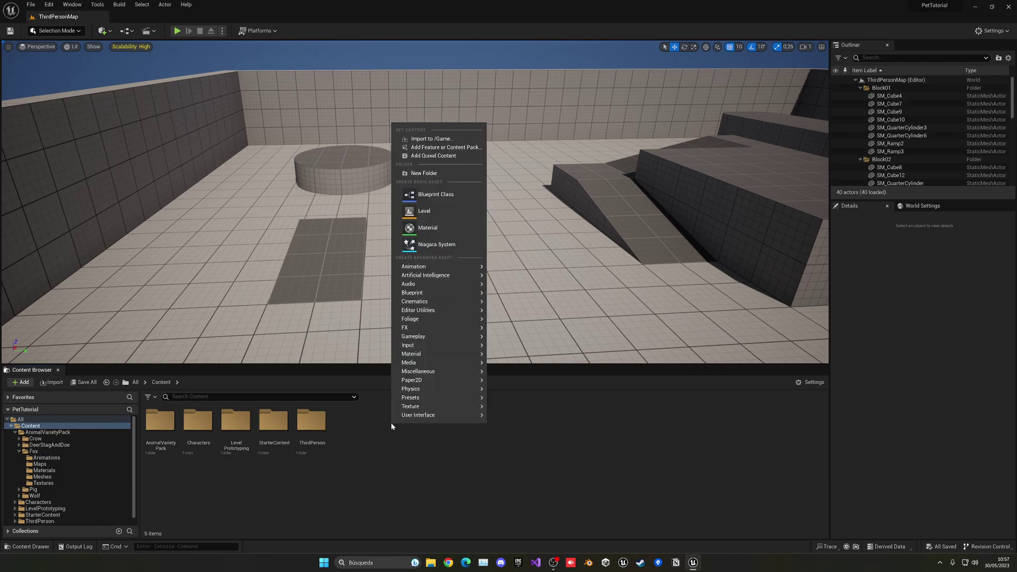
left_click(432, 195)
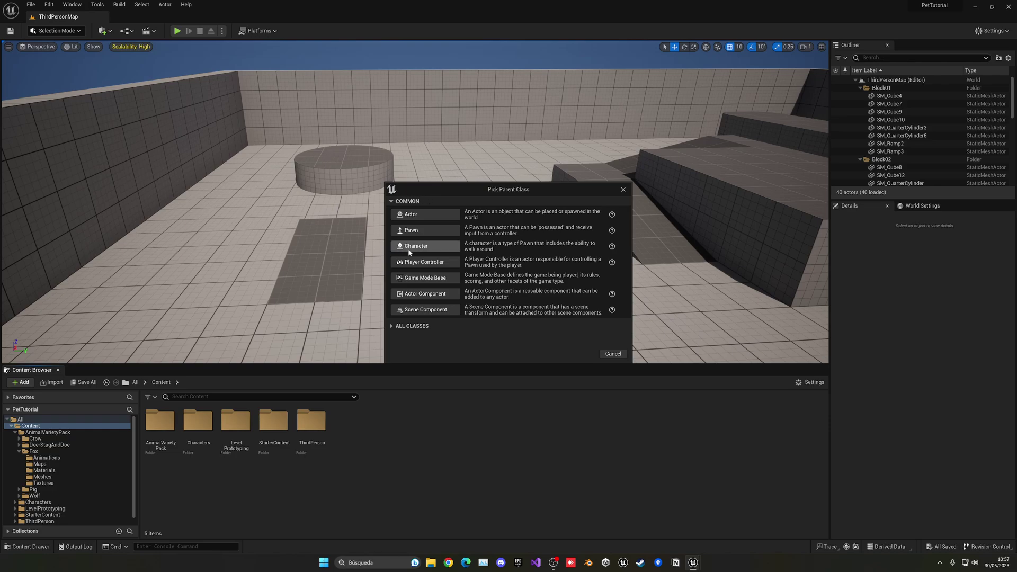
left_click(408, 247)
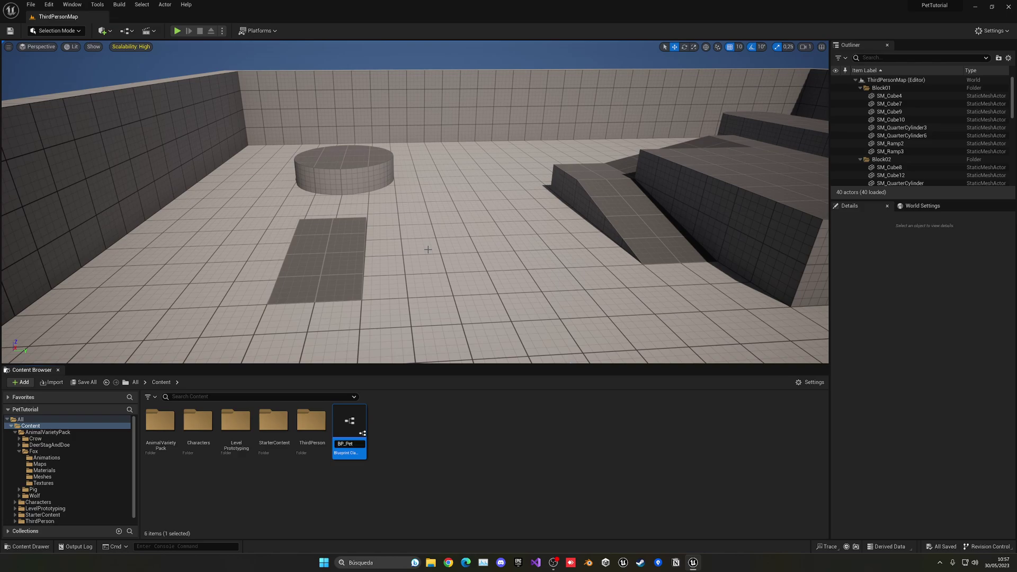
key("Return")
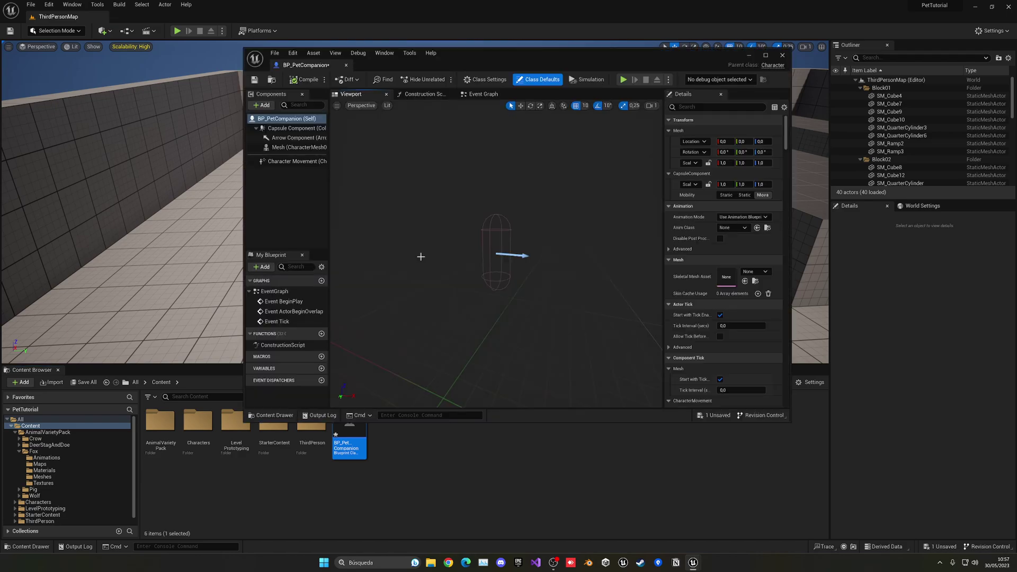
left_click_drag(324, 66, 242, 21)
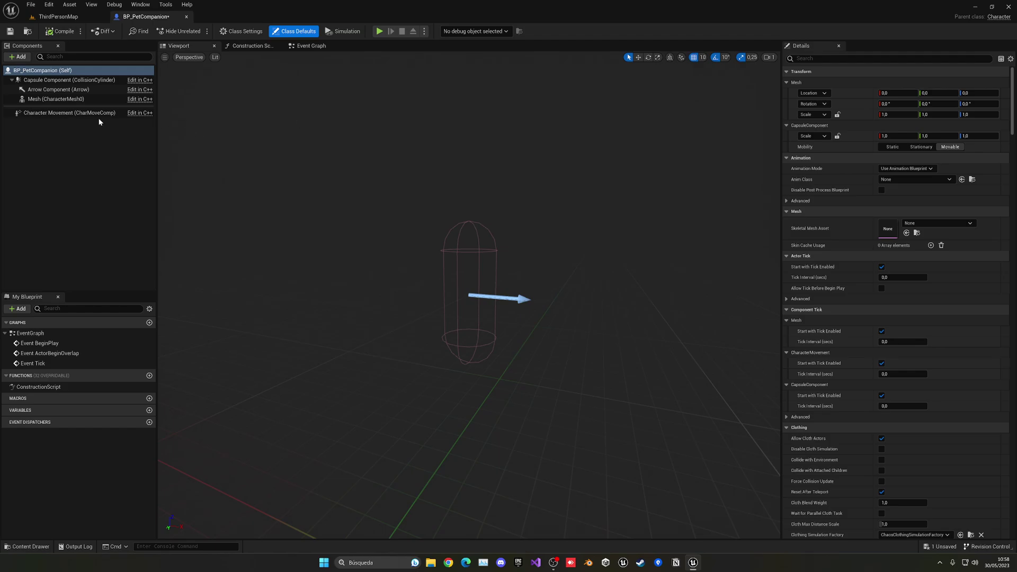
- Assign SK_Fox as the skeletal mesh asset of the character's Mesh component
left_click(56, 99)
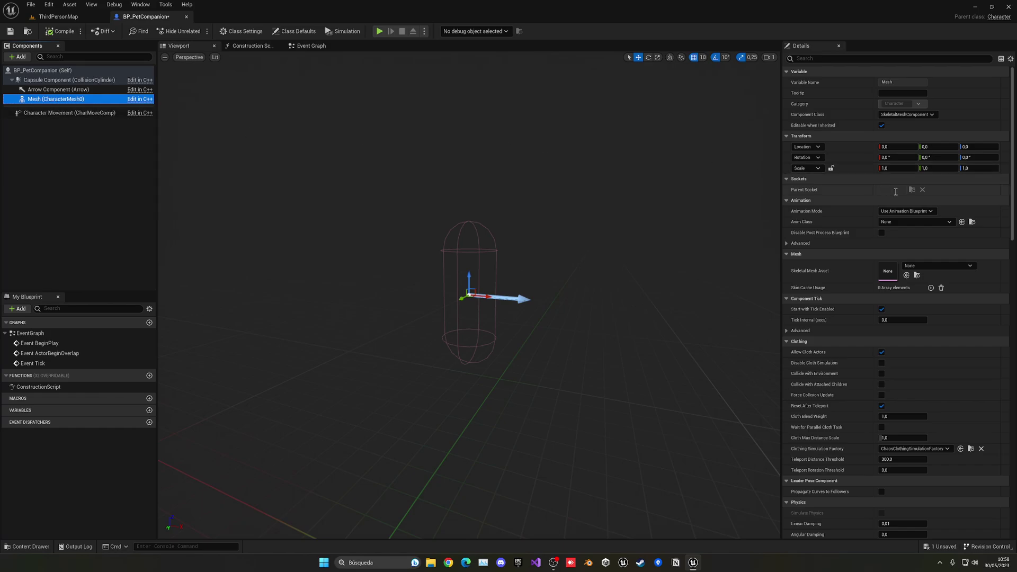
left_click(925, 268)
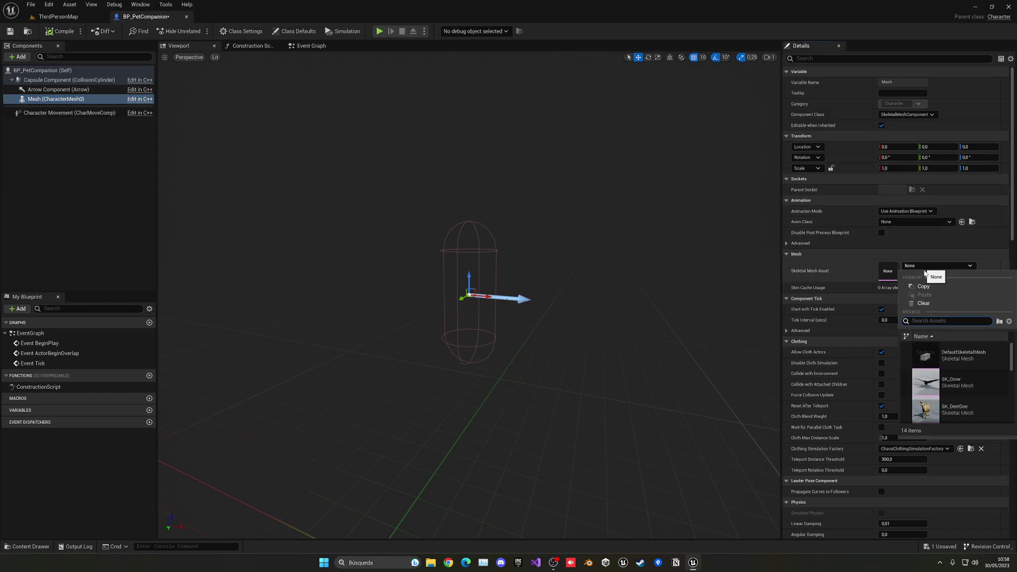
scroll(956, 377, "down", 3)
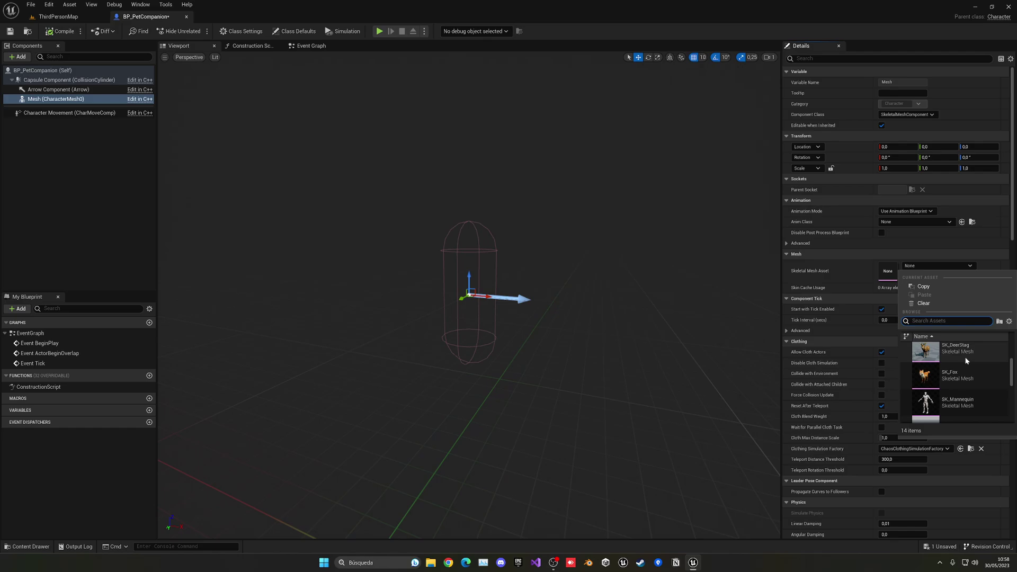
scroll(966, 361, "down", 1)
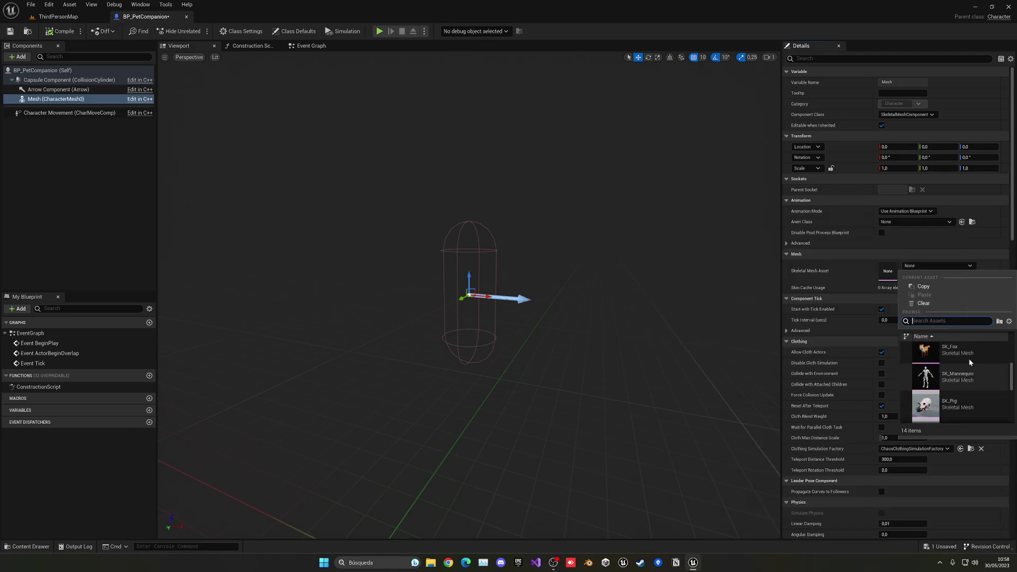
left_click(959, 352)
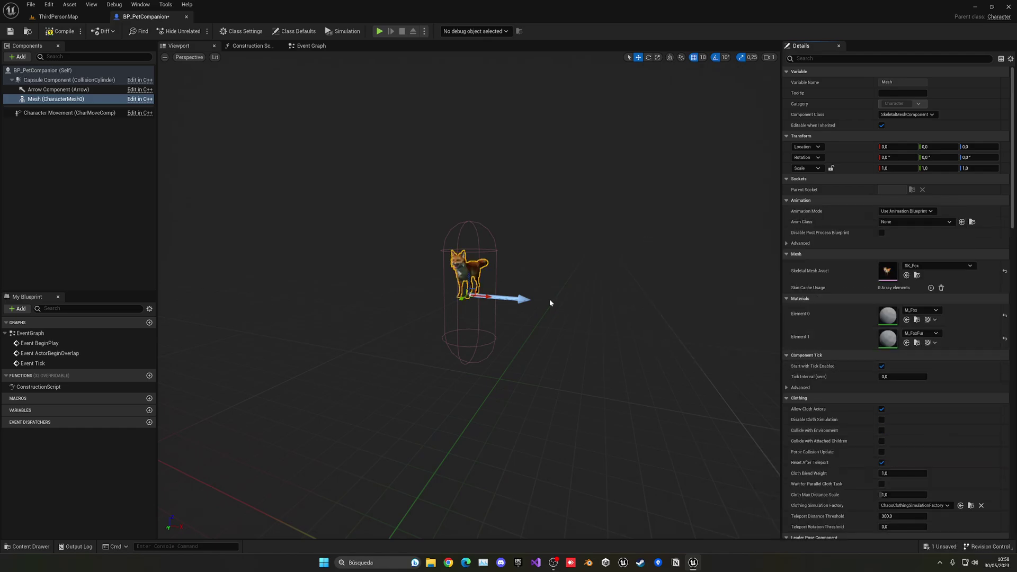
- Rotate the fox mesh -90° about the Z axis so that it faces along the arrow component
right_click_drag(550, 299, 519, 289)
key("e")
left_click_drag(443, 317, 408, 315)
- Lower the fox mesh inside the capsule to a Z location of -80
key("w")
mouse_move(484, 313)
right_mouse_down()
mouse_move(499, 337)
mouse_move(476, 305)
mouse_move(484, 313)
right_mouse_up()
key("s")
key("w")
left_click_drag(444, 292, 444, 344)
right_click_drag(444, 345, 472, 315)
key("q")
key("e")
key("q")
left_click_drag(454, 220, 454, 239)
scroll(416, 266, "up", 3)
right_click_drag(416, 267, 416, 289)
key("e")
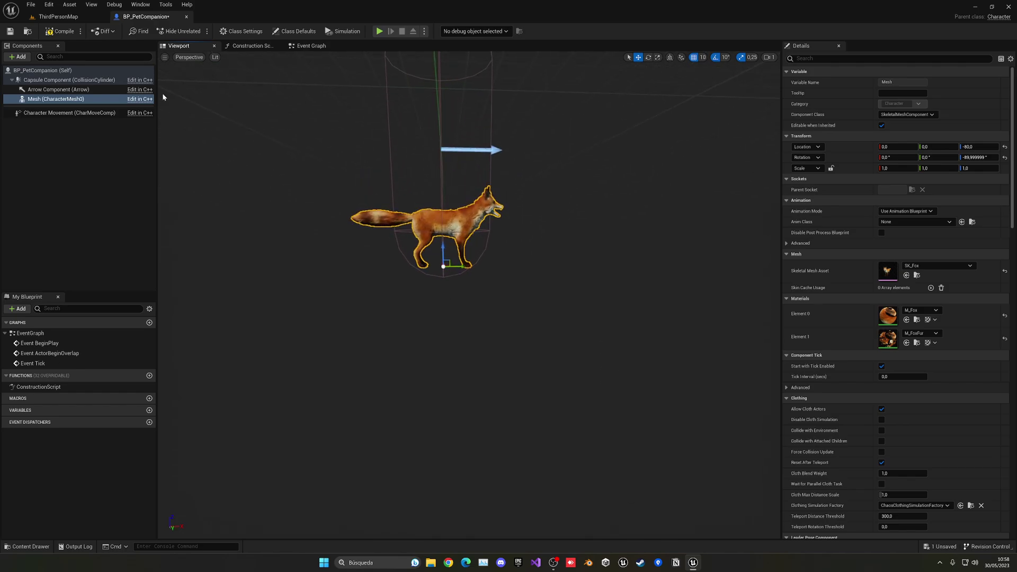
- Place a BP_PetCompanion in ThirdPersonMap at about X 1570, Y 1060 and inspect its feet against the floor
left_click(87, 16)
left_click_drag(349, 424, 460, 233)
key("f")
key("w")
right_click_drag(460, 233, 520, 176)
key("a")
key("q")
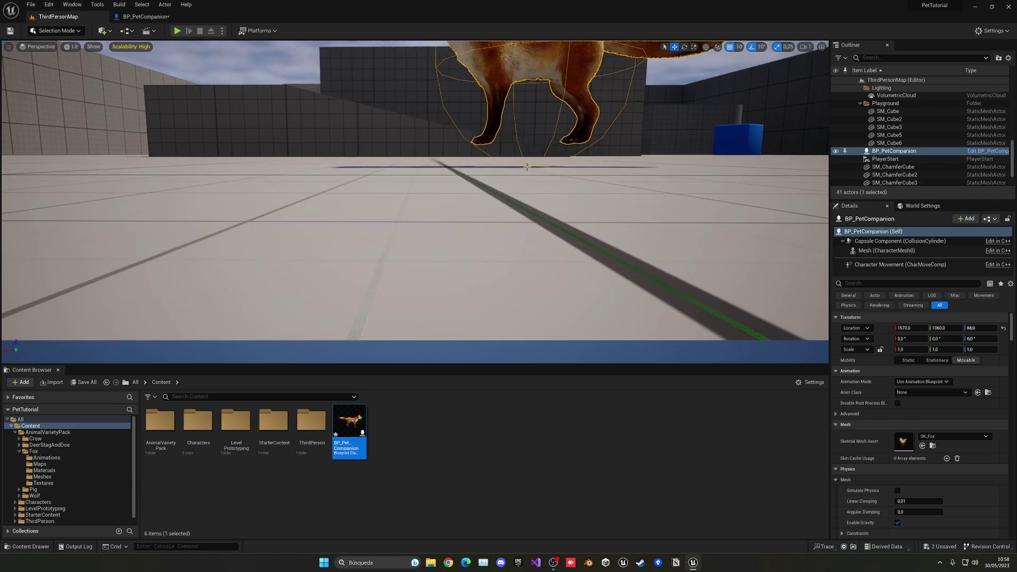
- Return to the BP_PetCompanion blueprint and lower the fox mesh to a Z location of -90
left_click(143, 17)
key("w")
right_click_drag(353, 128, 339, 125)
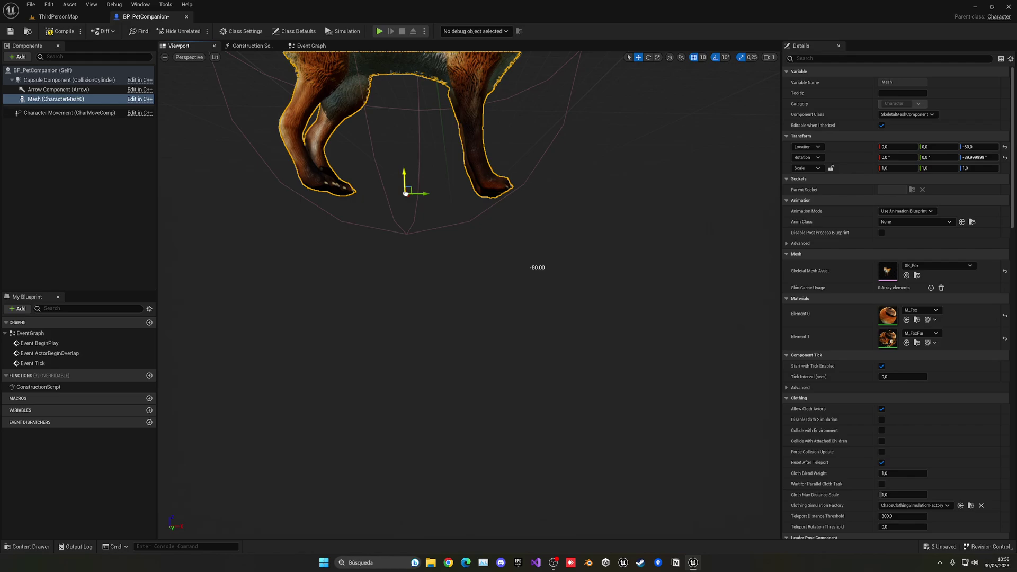
left_click_drag(406, 194, 407, 207)
right_click_drag(407, 206, 419, 210)
key("s")
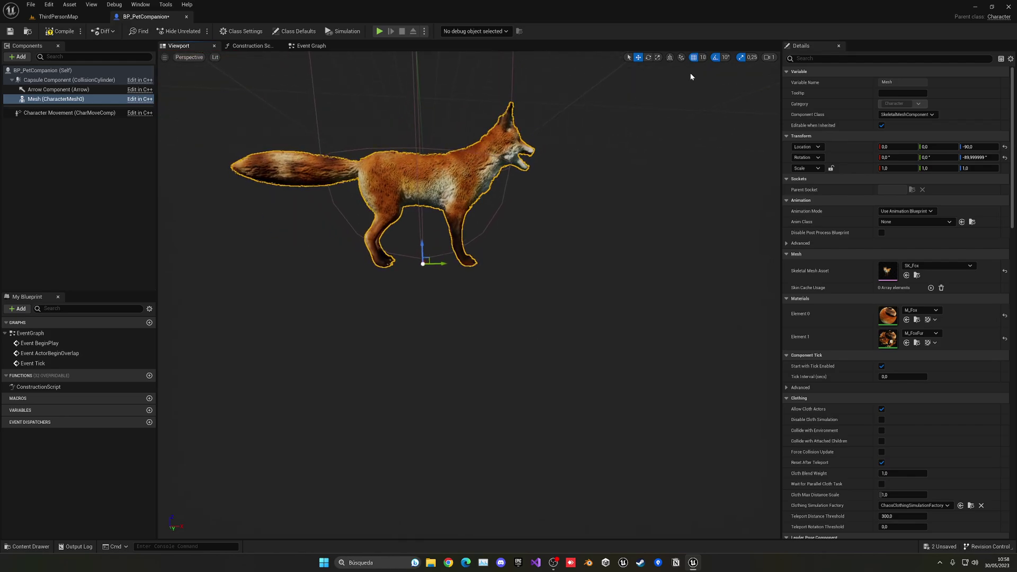
- Set the position grid snap to 5 and raise the fox mesh to a Z location of -85
left_click(702, 57)
left_click(704, 80)
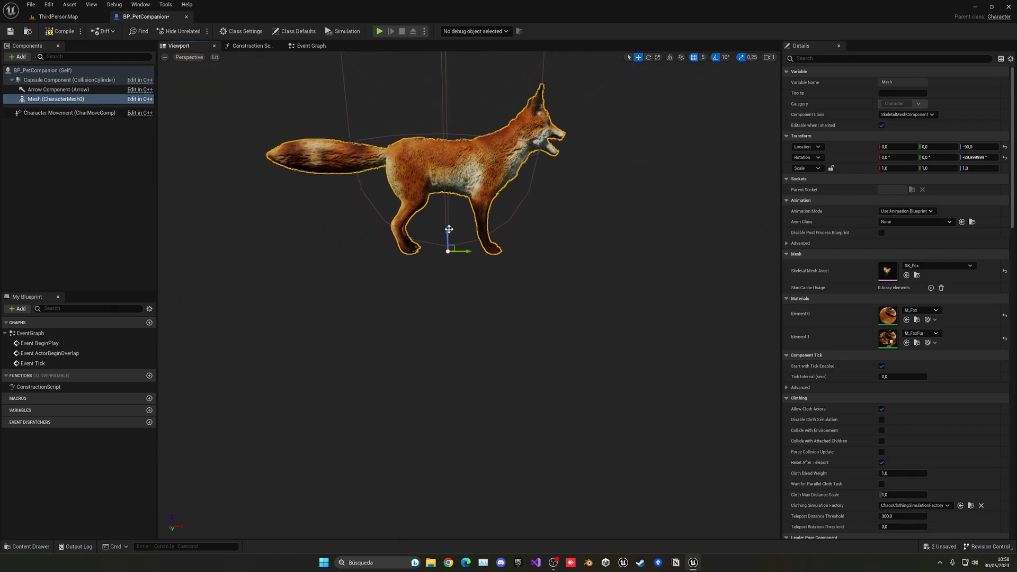
left_click_drag(449, 229, 449, 223)
scroll(592, 188, "down", 2)
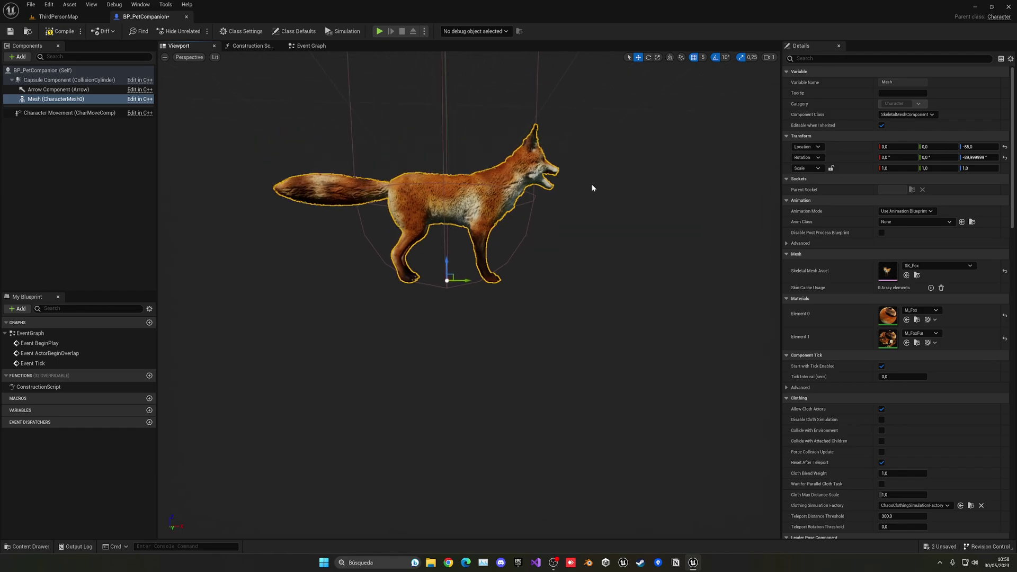
- Set the position grid snap to 1 and lower the fox mesh to a Z location of -87
left_click(704, 58)
left_click(706, 69)
left_click_drag(447, 265, 447, 271)
scroll(438, 264, "up", 5)
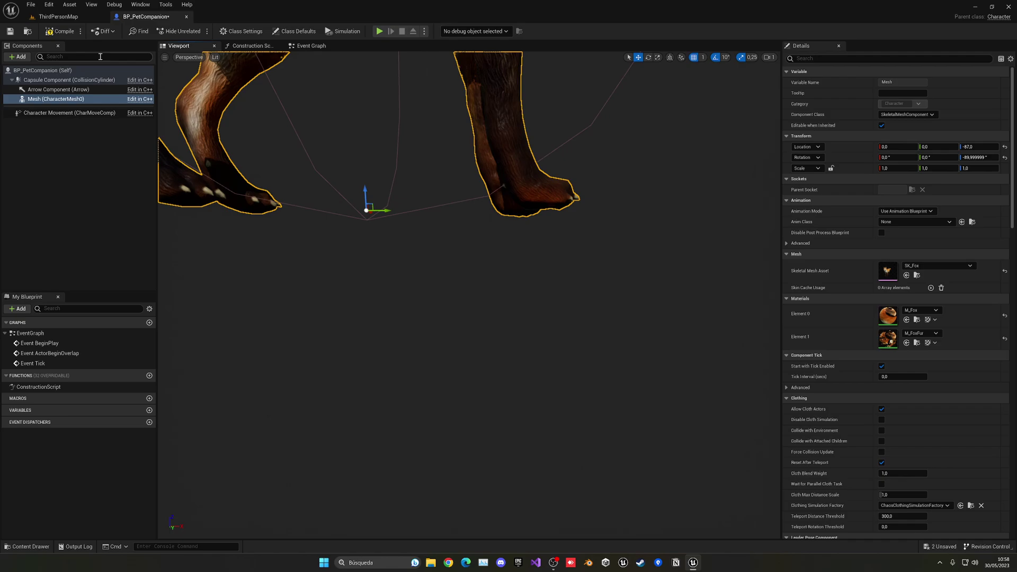
- Check the fox's foot height in the level, then review the mesh within its capsule in the blueprint
left_click(58, 16)
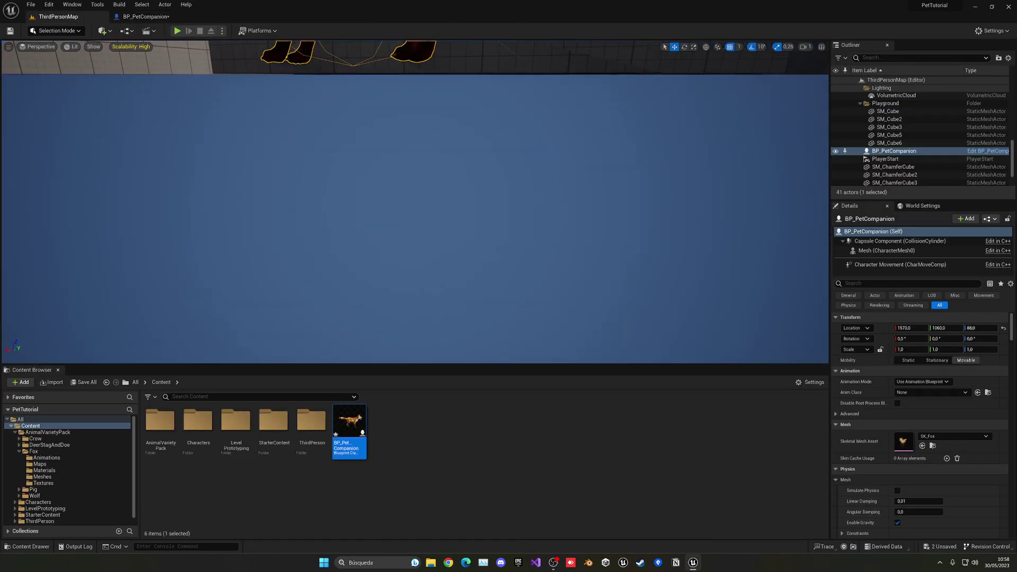
right_click_drag(415, 201, 411, 159)
left_click(159, 18)
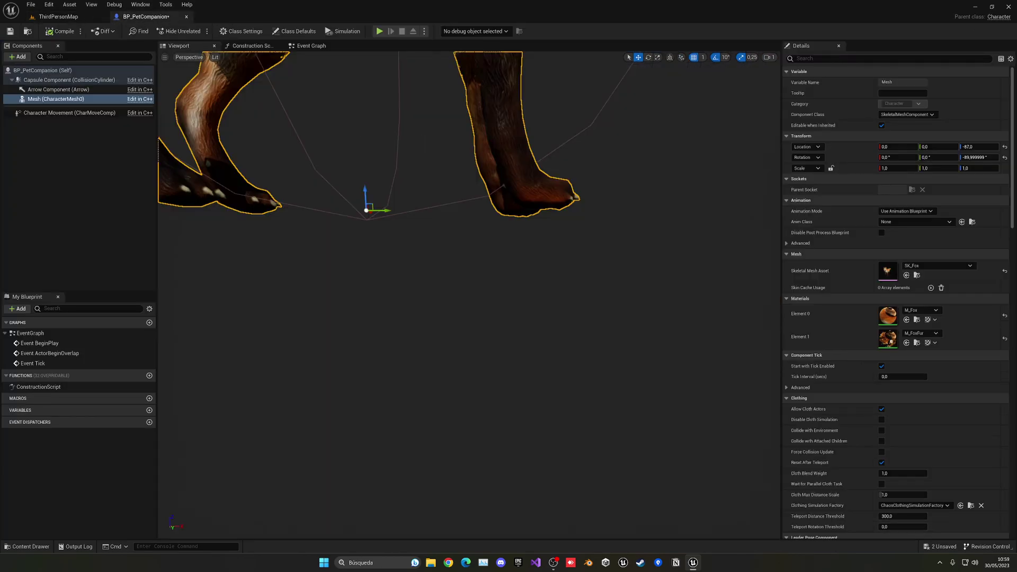
mouse_move(415, 202)
right_mouse_down()
mouse_move(381, 196)
mouse_move(414, 207)
right_mouse_up()
left_click(92, 142)
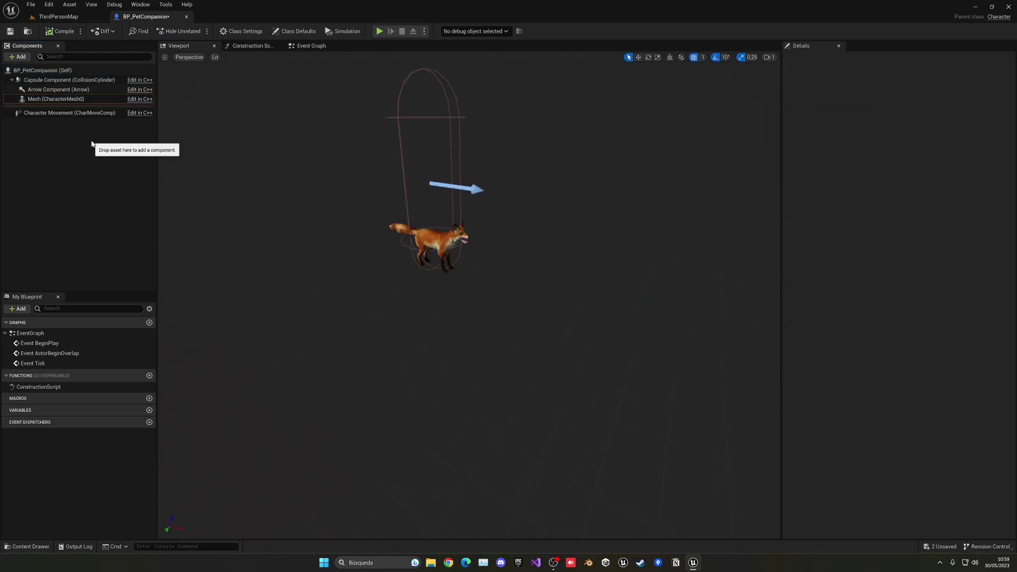
left_click(439, 235)
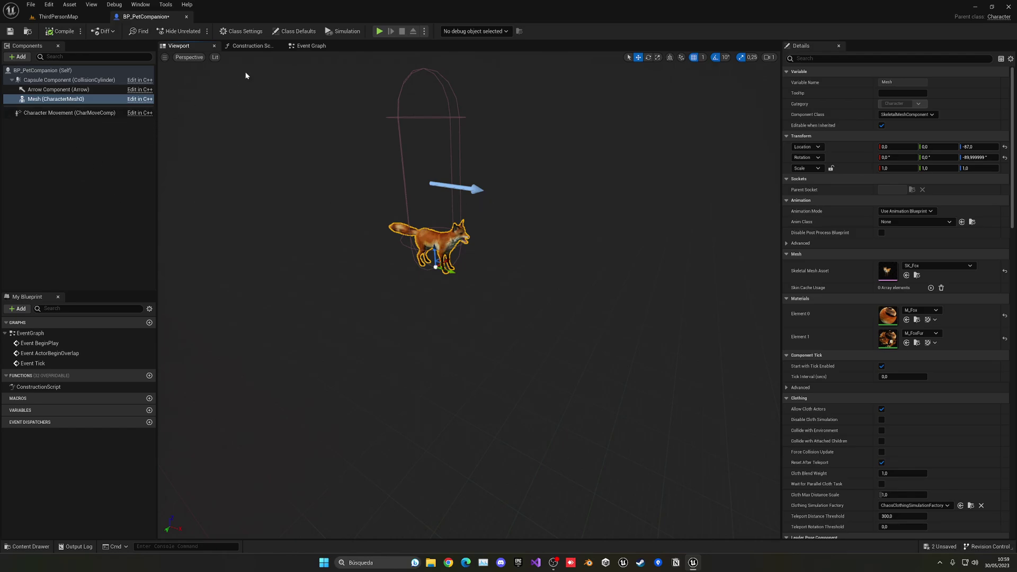
- Delete the ActorBeginOverlap and Tick events from the Event Graph and reposition the BeginPlay event
left_click(307, 46)
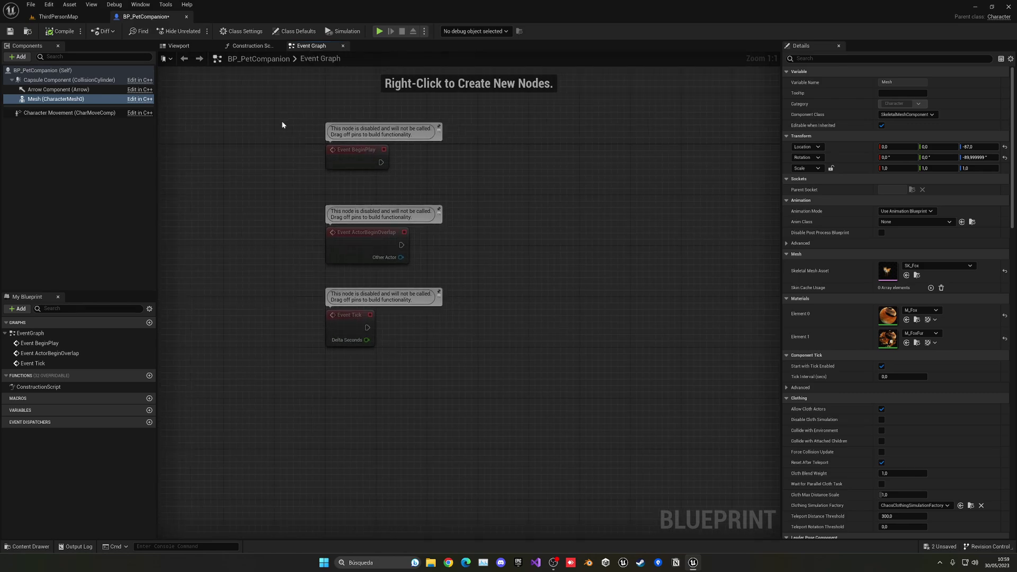
left_click_drag(293, 254, 395, 352)
key("Delete")
left_click_drag(352, 152, 384, 183)
- Add a custom event named Follow Player below the BeginPlay event
left_click(360, 251)
right_click(361, 252)
type("cust")
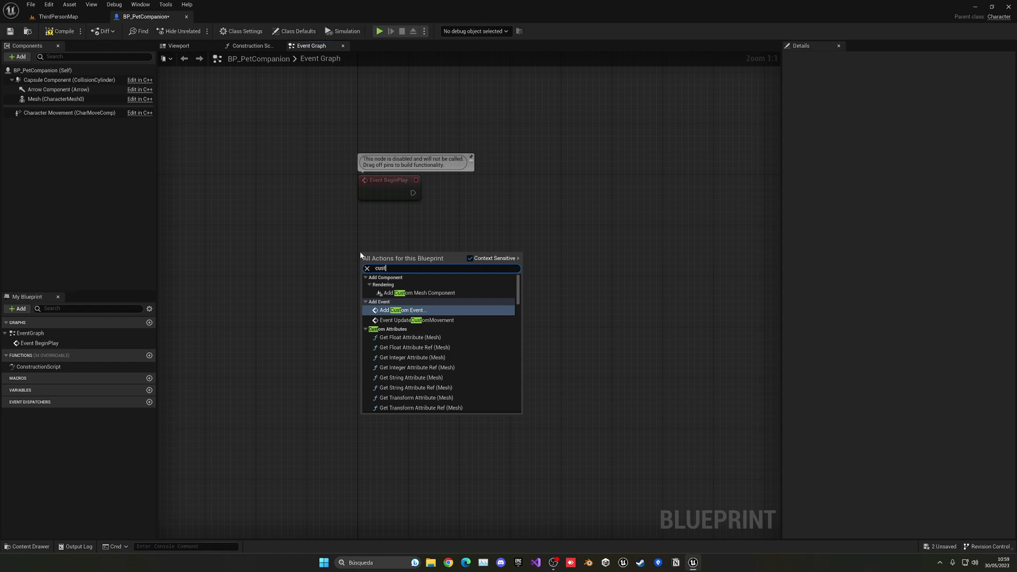
key("Return")
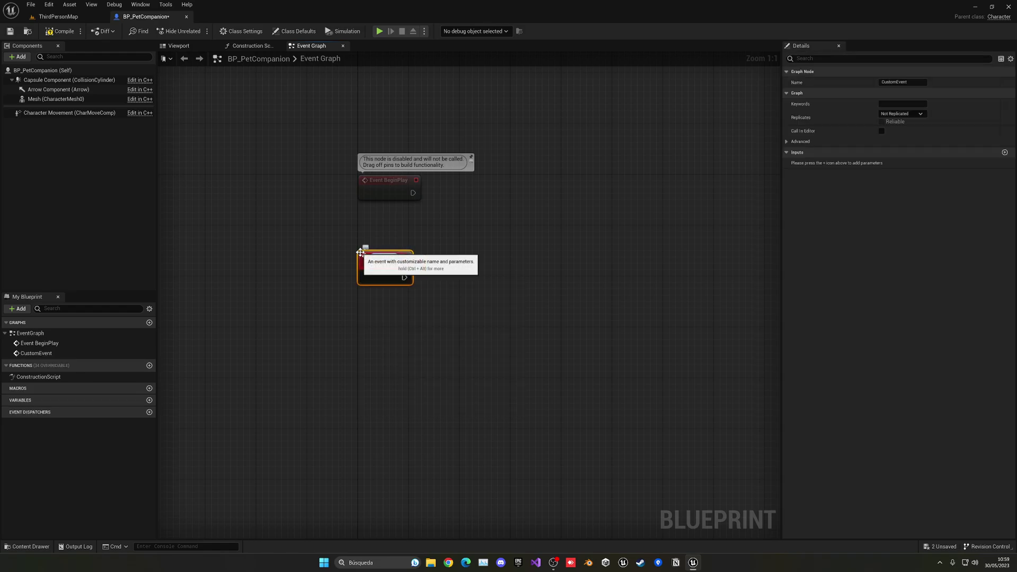
type("Follow Player")
key("Return")
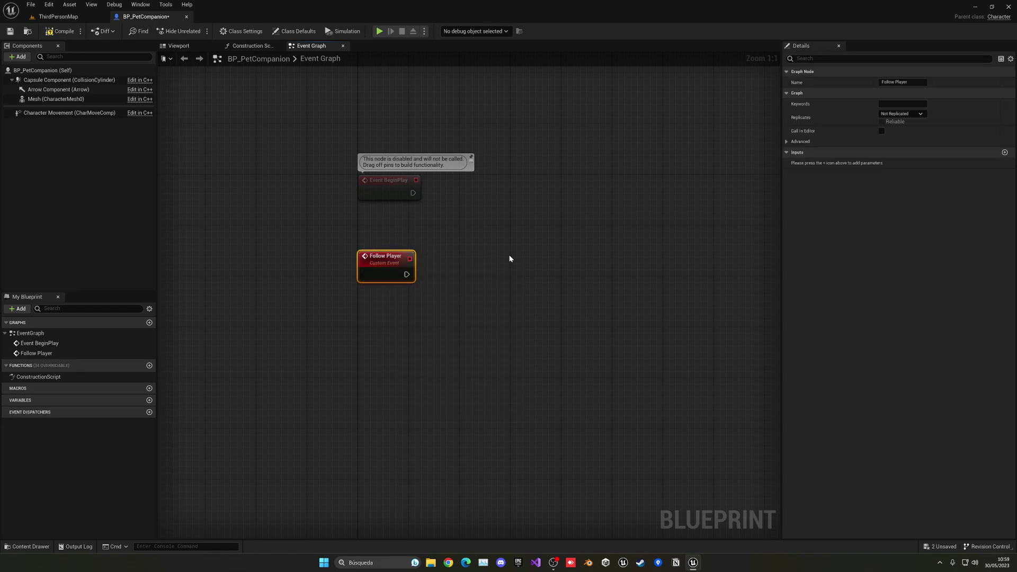
- Add an AI MoveTo node connected to the execution output of the Follow Player event
right_click_drag(484, 265, 414, 230)
left_click_drag(335, 239, 374, 243)
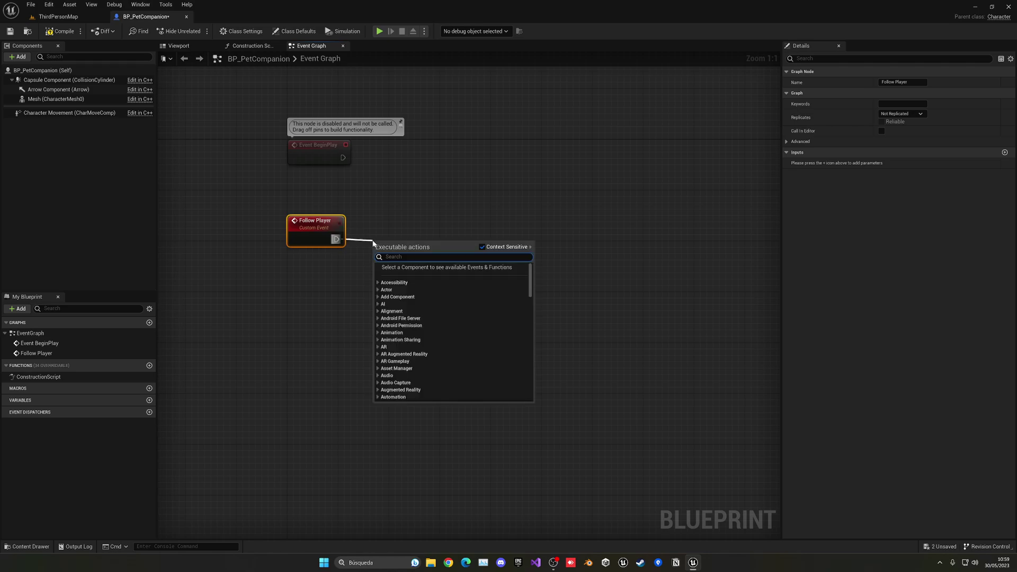
type("ai move")
left_click(424, 329)
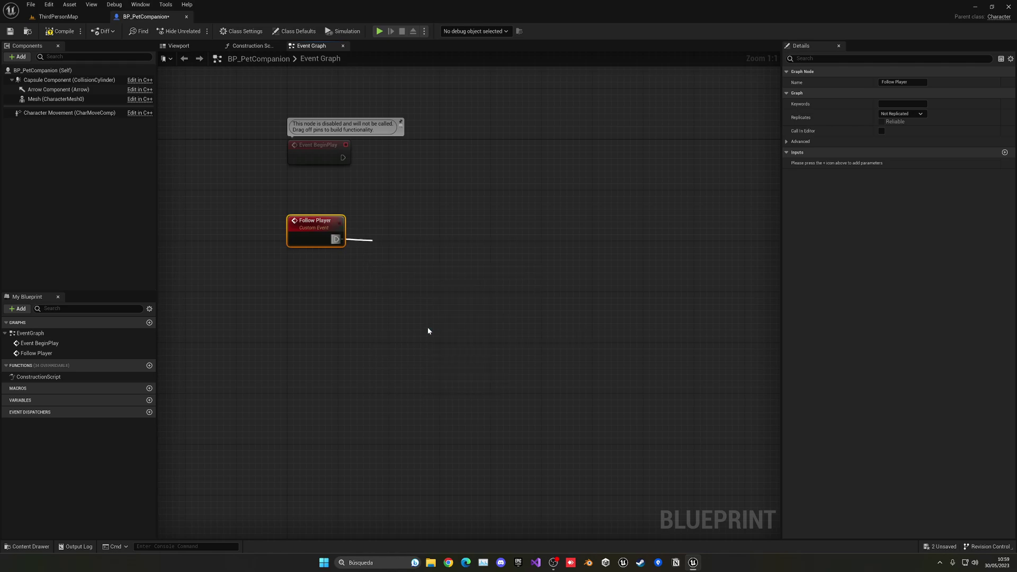
- Connect a reference to Self to the Pawn input of the AI MoveTo node
left_click_drag(483, 242, 356, 266)
type("self")
key("Return")
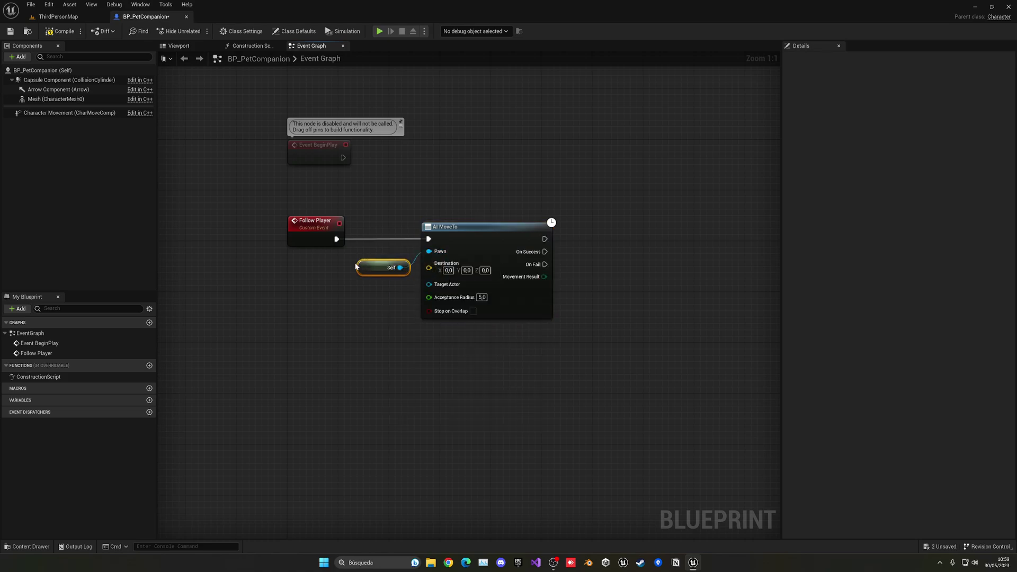
right_click_drag(377, 284, 402, 261)
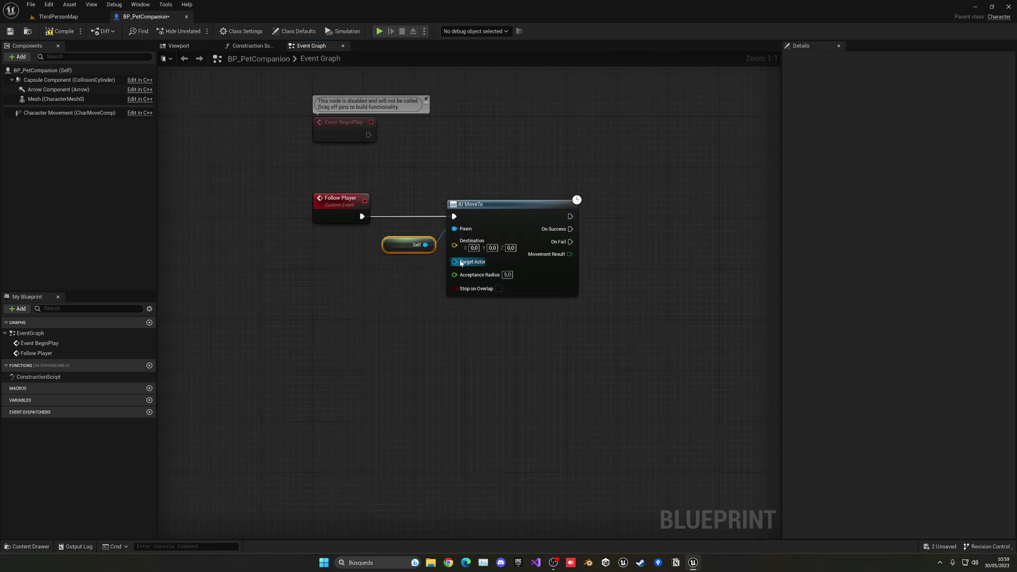
- Connect a Get Player Character node to the Target Actor input of AI MoveTo and place it below the Self node
left_click_drag(455, 262, 396, 274)
type("get player")
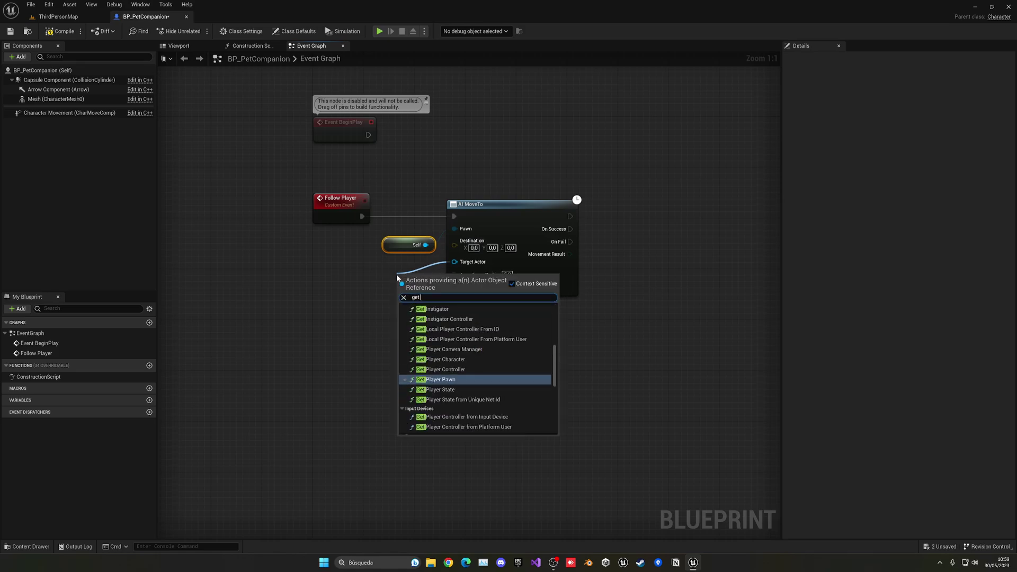
left_click(441, 356)
left_click_drag(424, 293, 354, 287)
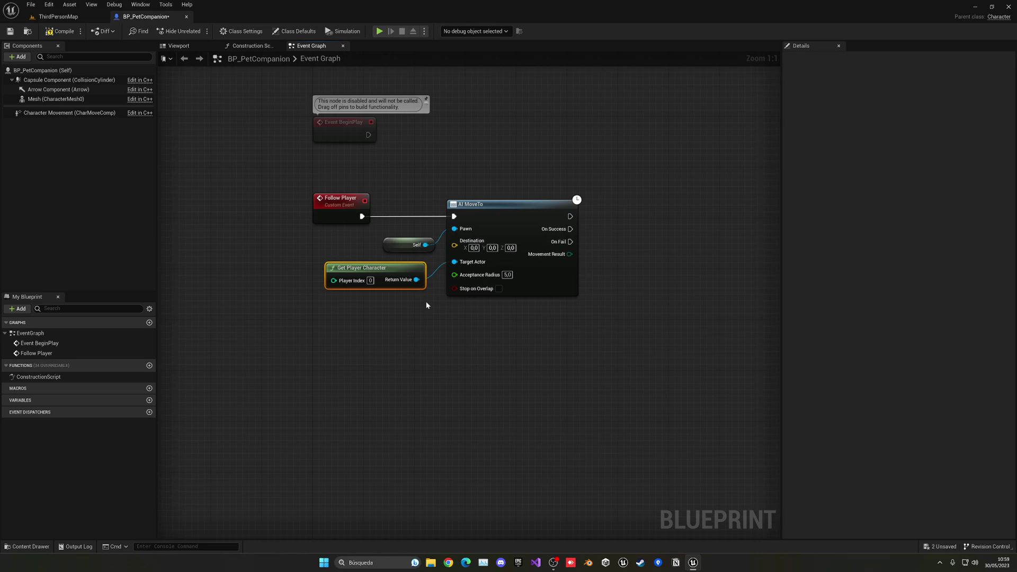
- Set the Acceptance Radius of the AI MoveTo node to 150 and compile the blueprint
left_click(508, 275)
type("150")
key("Return")
left_click(489, 326)
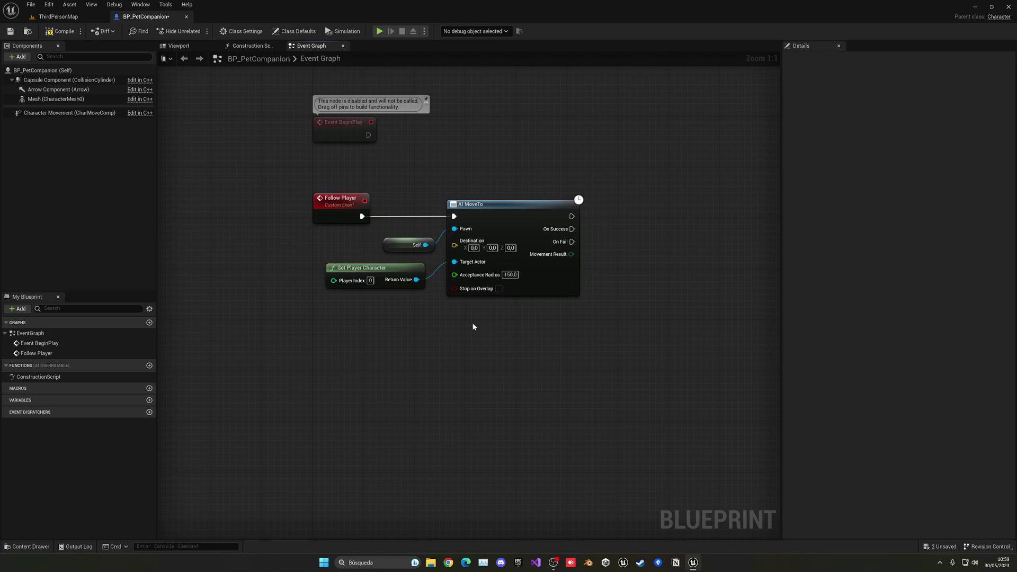
left_click(60, 31)
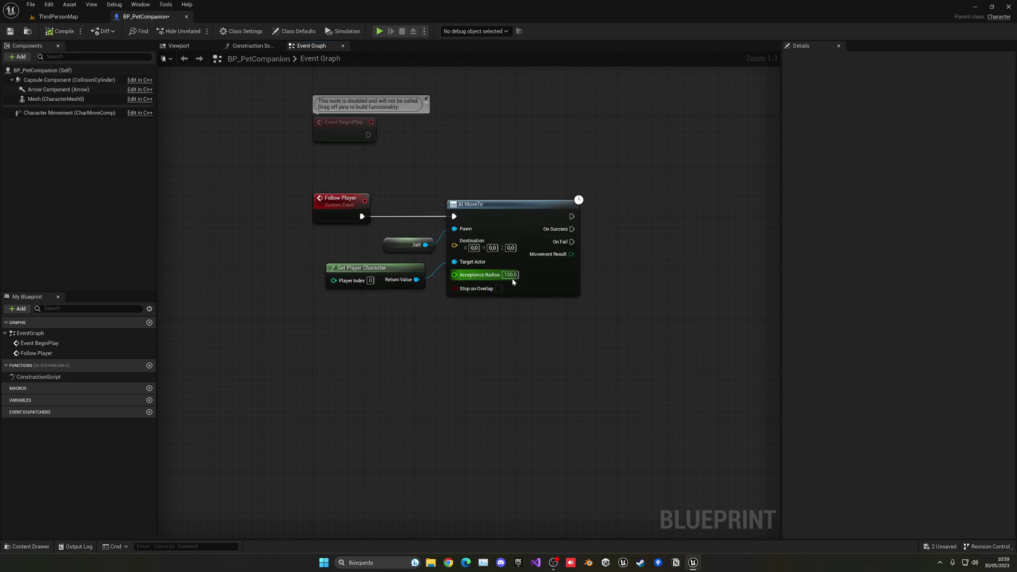
- Call the Follow Player event from the On Success output of AI MoveTo so the following loops
right_click_drag(539, 293, 480, 302)
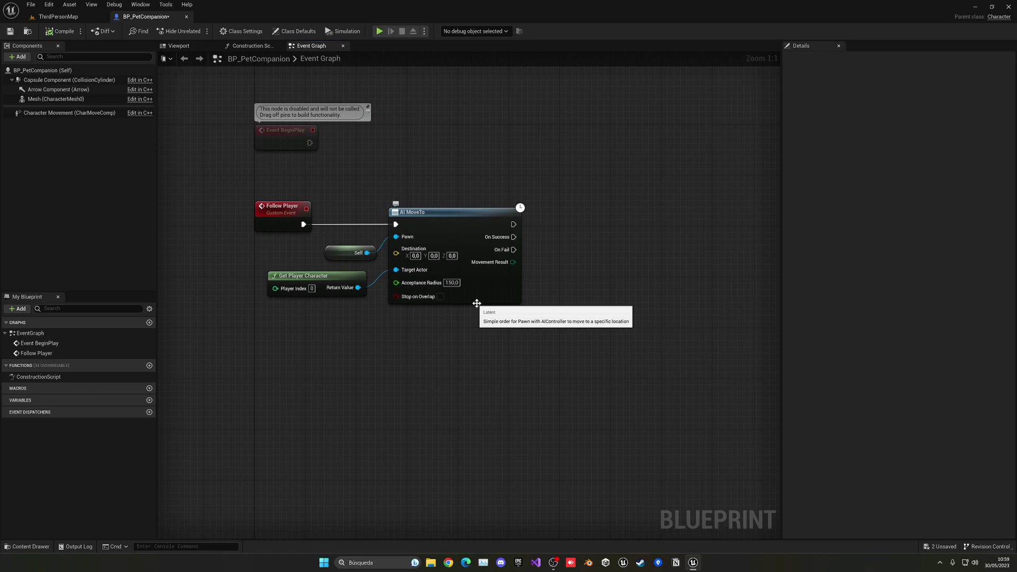
left_click_drag(513, 237, 562, 235)
type("follow")
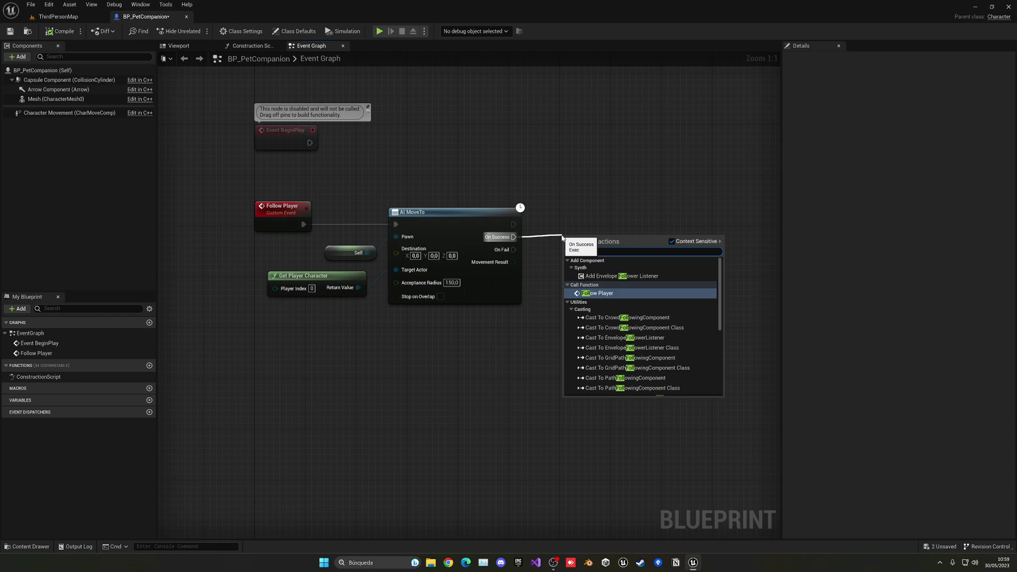
key("Return")
left_click(545, 290)
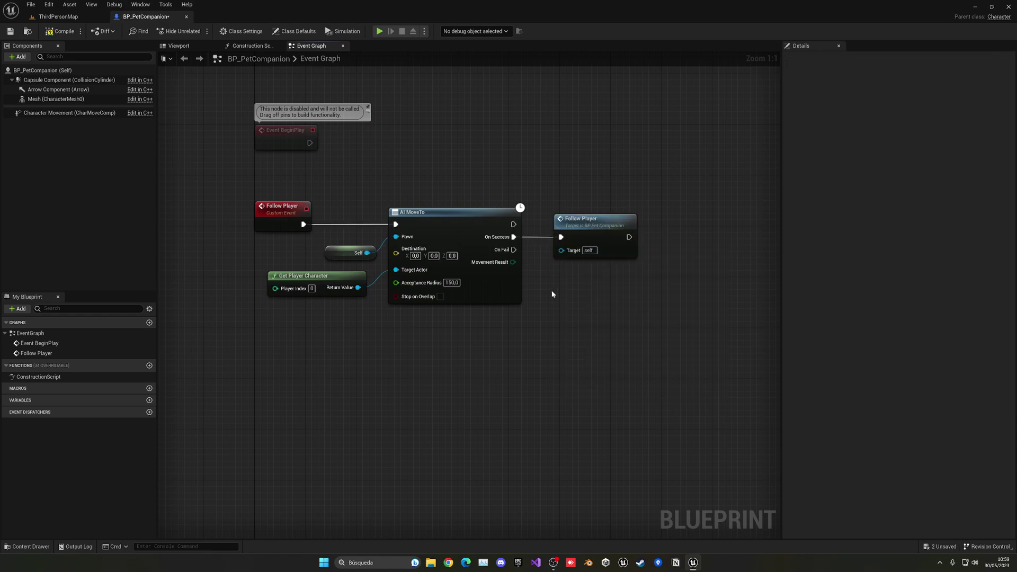
mouse_move(545, 290)
right_mouse_down()
mouse_move(576, 298)
mouse_move(545, 306)
right_mouse_up()
- Call the Follow Player event from the execution output of Event BeginPlay
right_click_drag(296, 187, 369, 248)
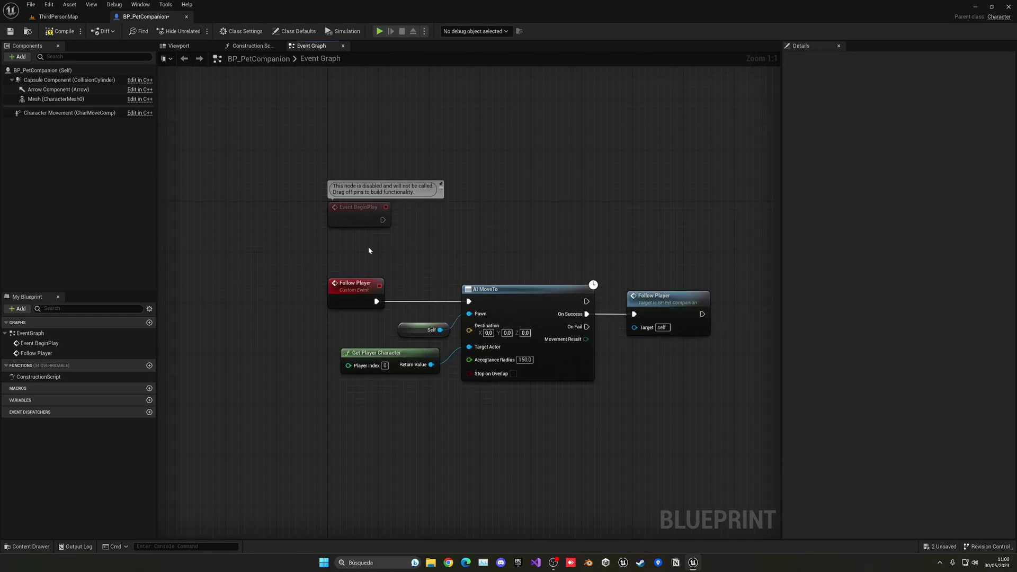
left_click_drag(303, 256, 683, 416)
left_click(636, 402)
left_click_drag(386, 219, 468, 200)
type("follo")
key("Return")
left_click(498, 192)
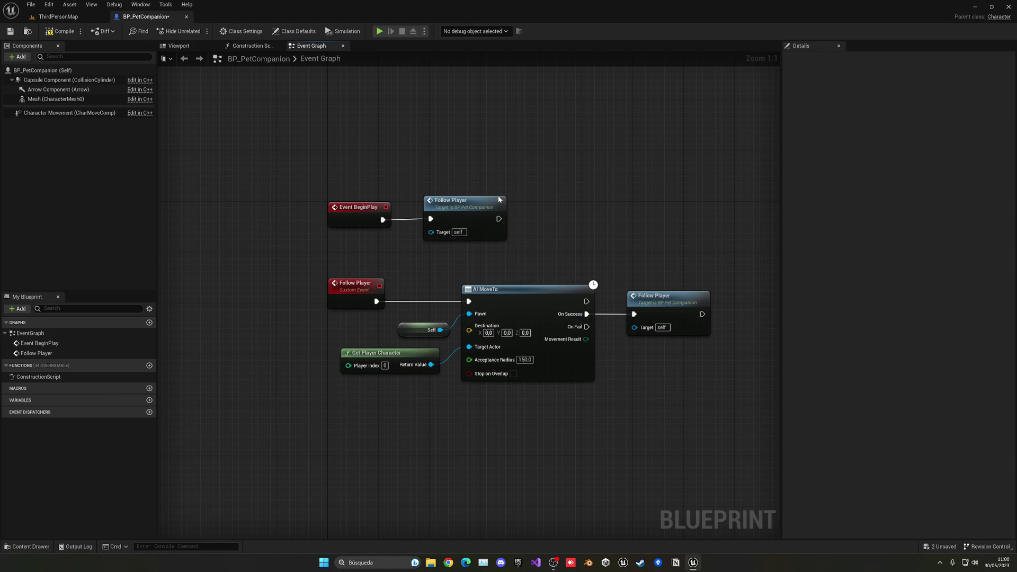
- Straighten the connection between Event BeginPlay and its Follow Player call, and compile and save the blueprint
right_click_drag(497, 310, 459, 241)
left_click_drag(300, 119, 409, 170)
key("q")
left_click(418, 202)
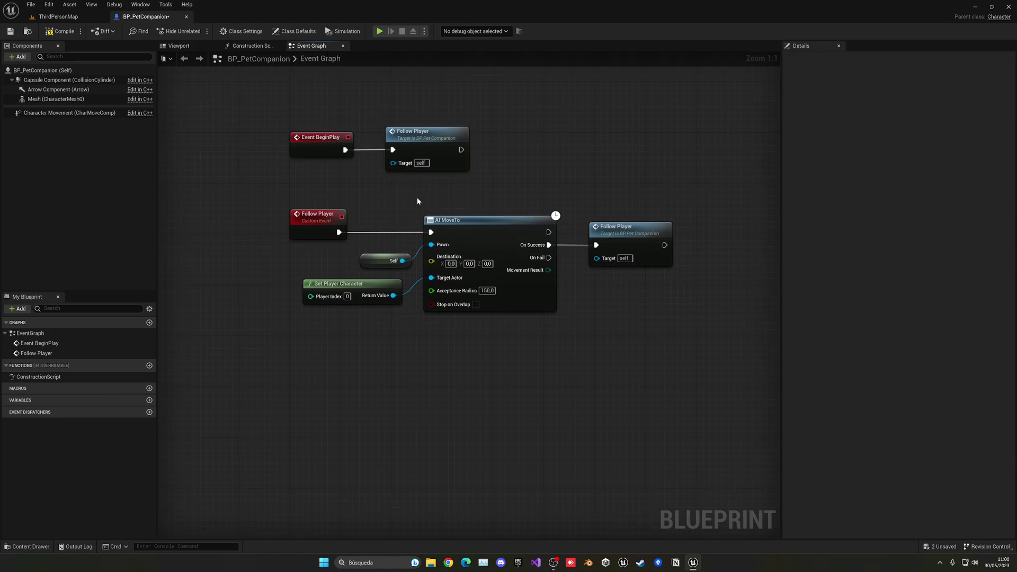
right_click_drag(418, 202, 374, 186)
left_click(64, 32)
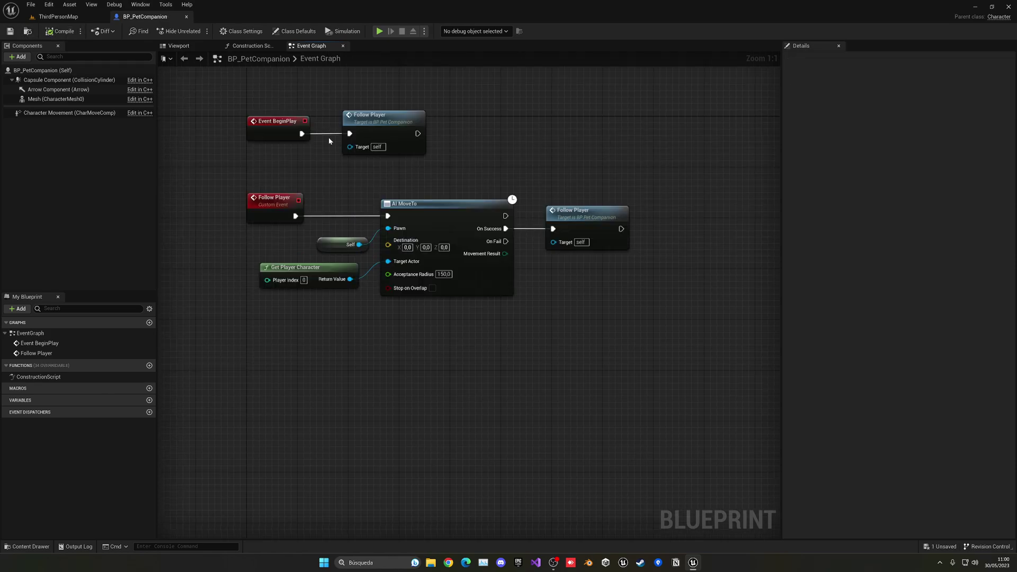
scroll(329, 141, "down", 3)
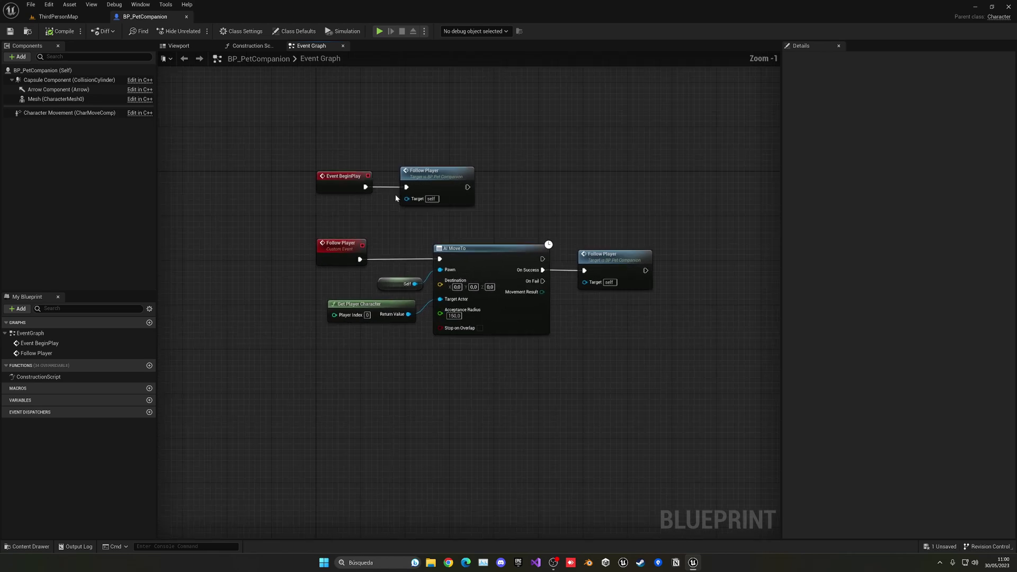
- Play-test the ThirdPersonMap level to check whether the fox follows the player, and stop the session
left_click(58, 17)
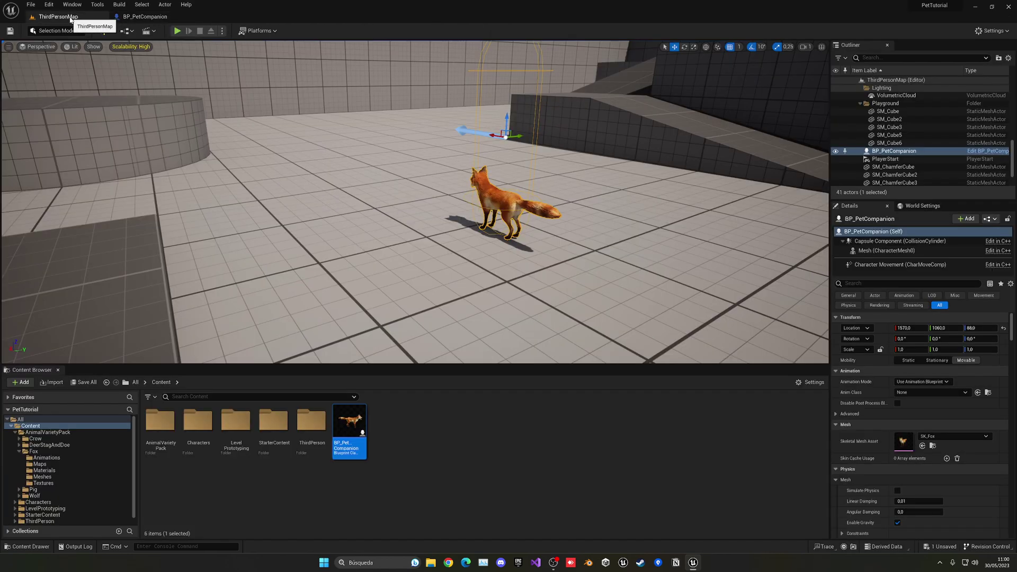
key("f")
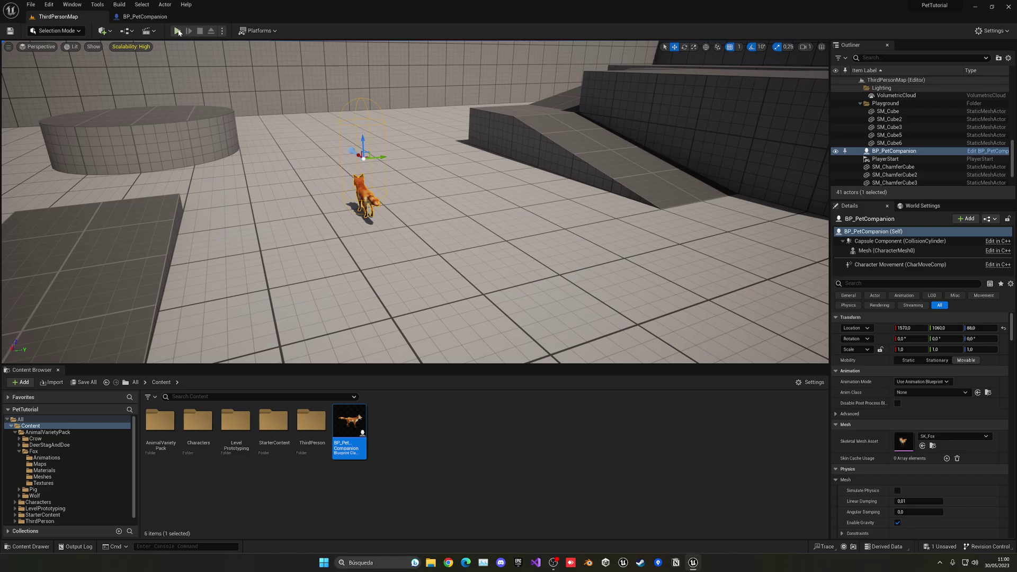
left_click(177, 31)
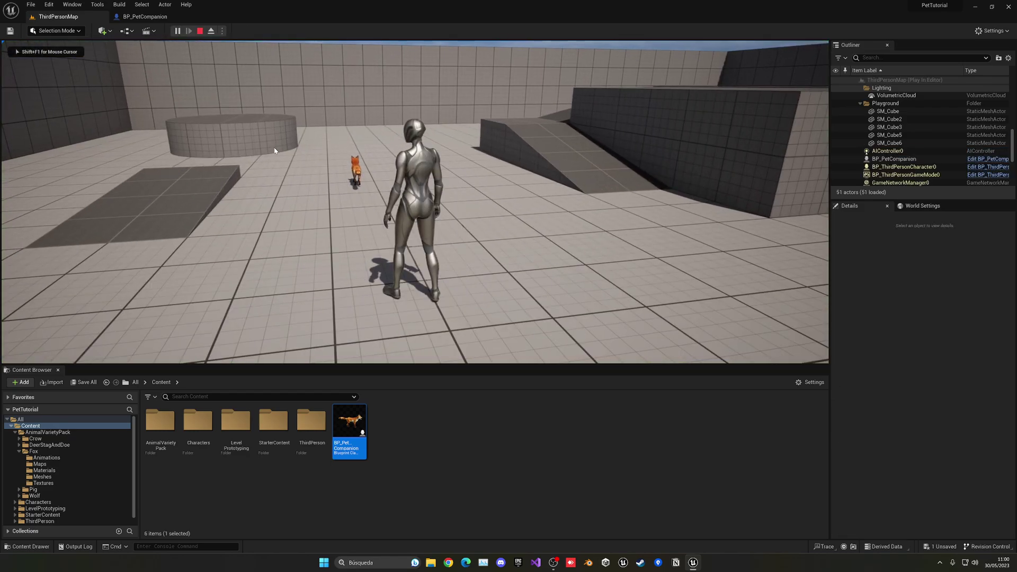
key("Escape")
- Add a Nav Mesh Bounds Volume to the level and scale it uniformly to 20 with the scale axes locked
right_click_drag(355, 165, 355, 165)
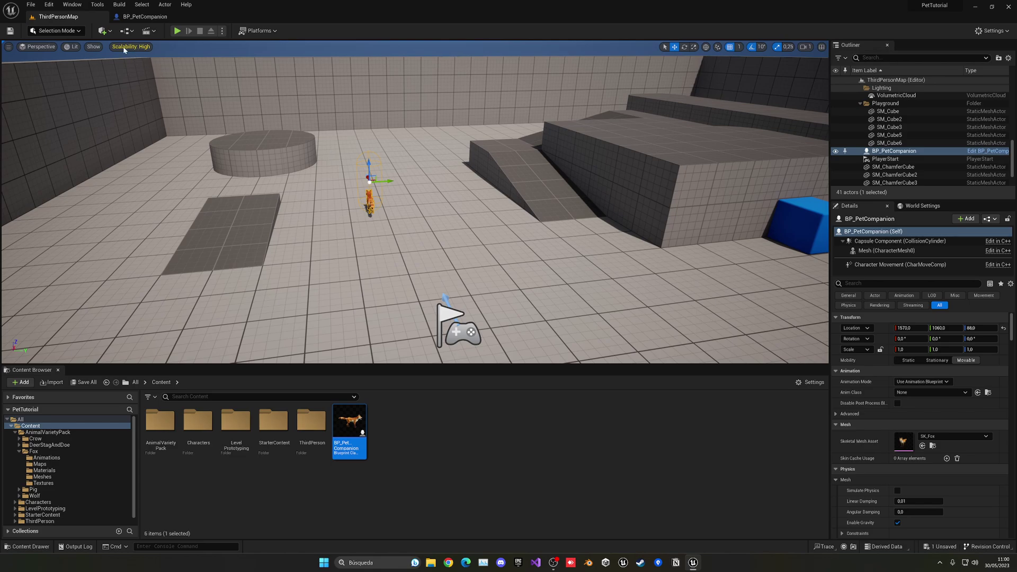
left_click(104, 31)
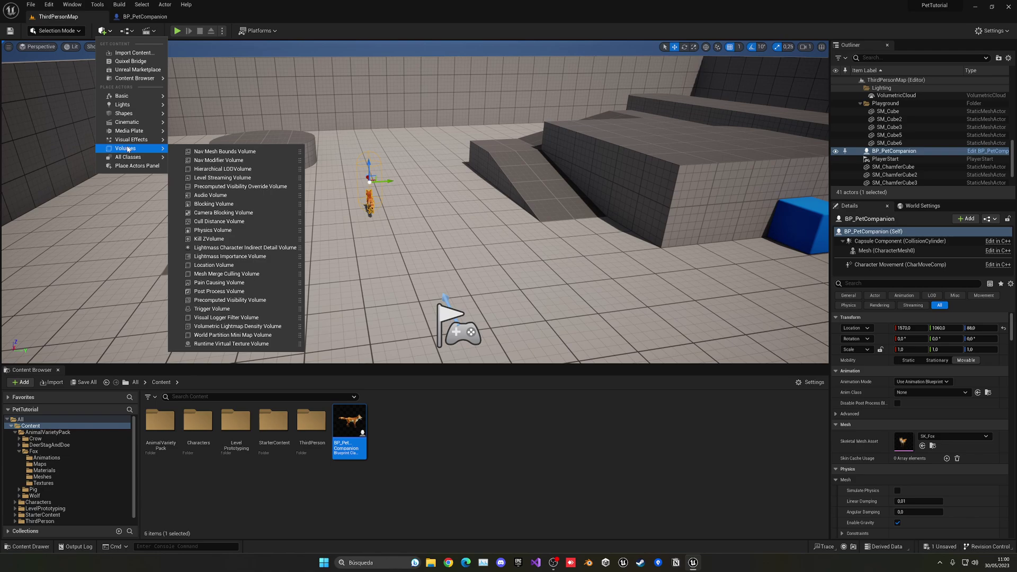
left_click(210, 152)
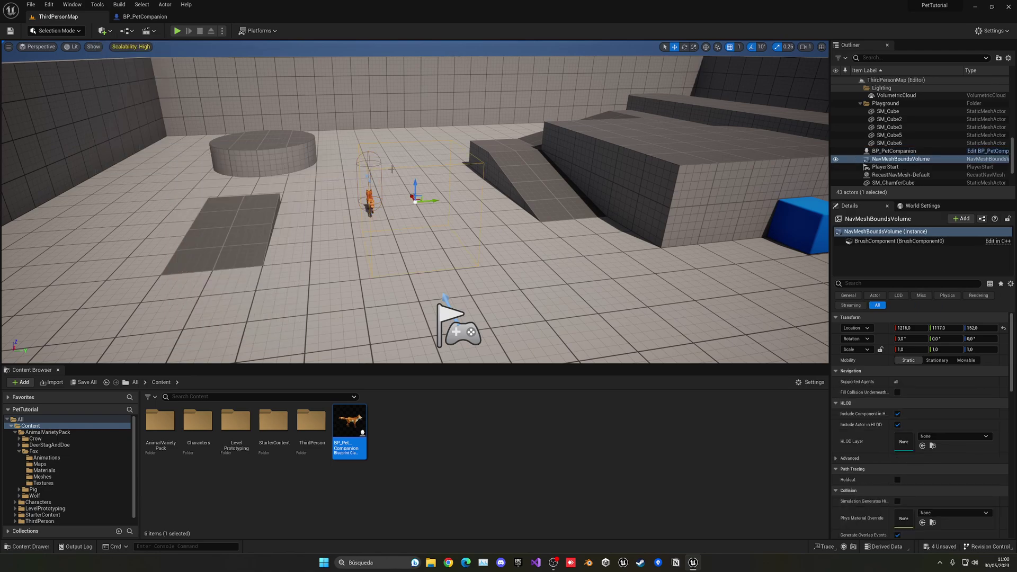
left_click(880, 350)
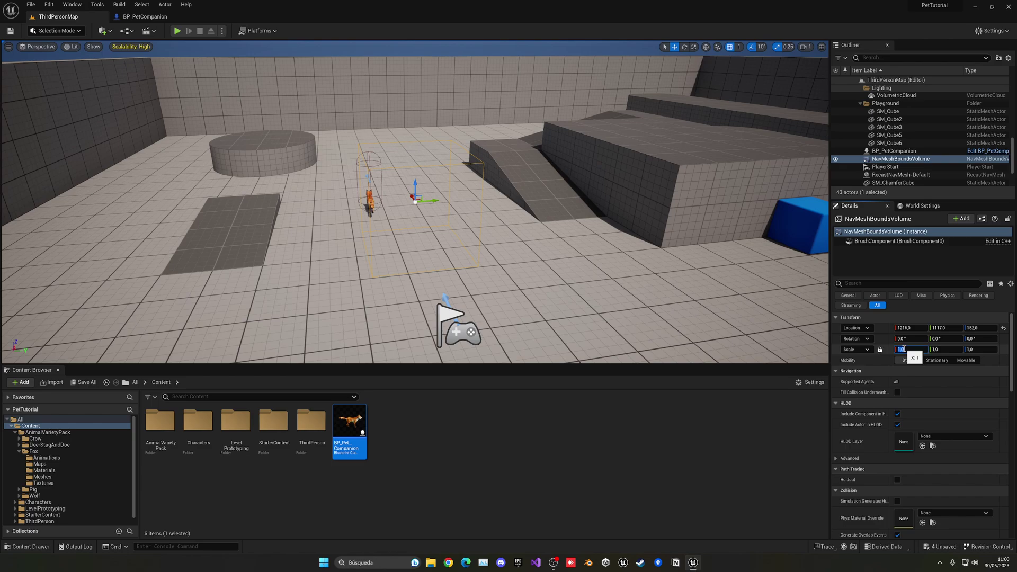
key("s")
right_click_drag(530, 223, 505, 218)
scroll(431, 226, "up", 6)
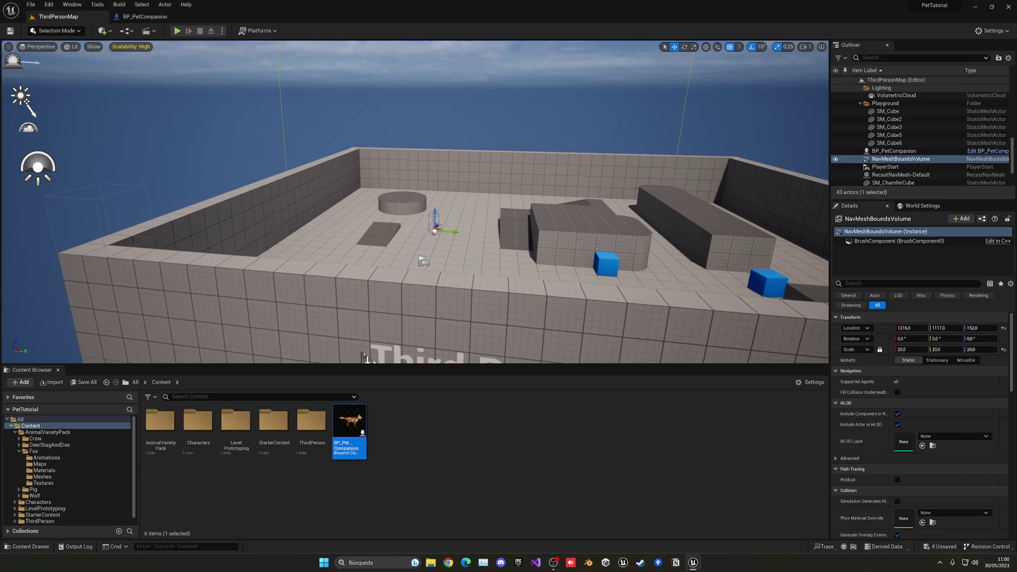
- Show the navigation mesh overlay to examine its coverage of the level floor, and hide it again
key("p")
scroll(416, 202, "up", 2)
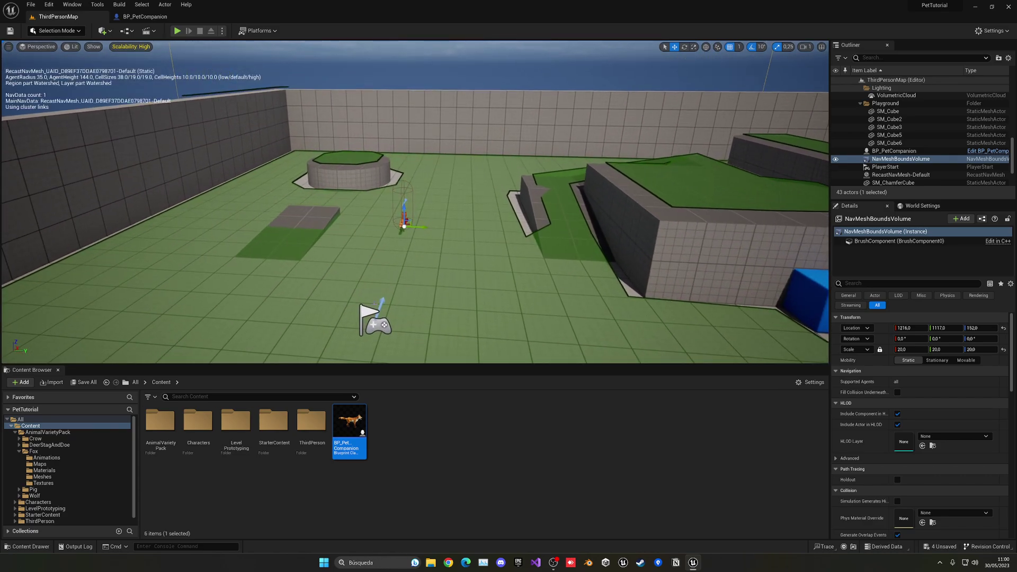
right_click_drag(293, 191, 341, 193)
key("a")
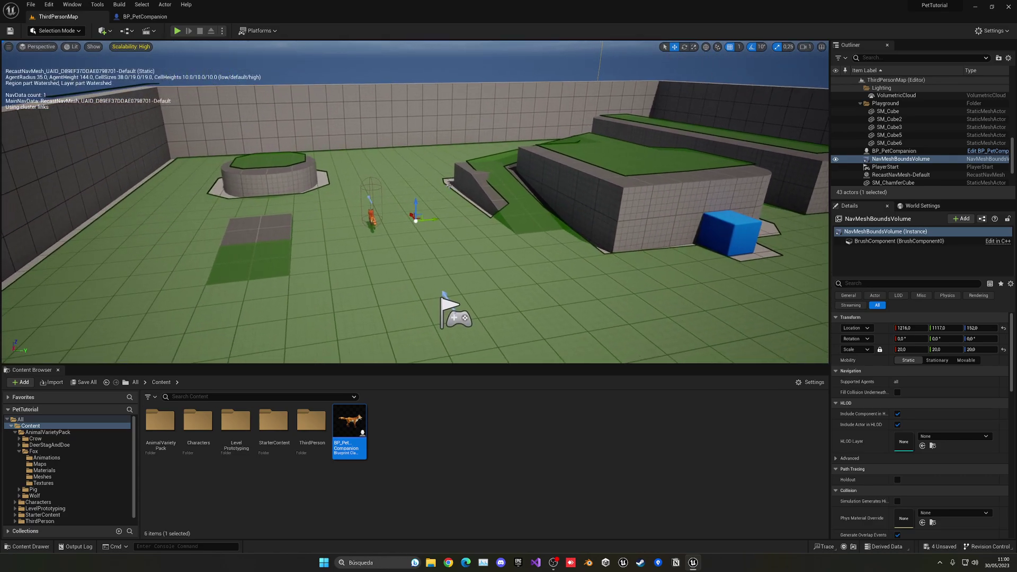
key("p")
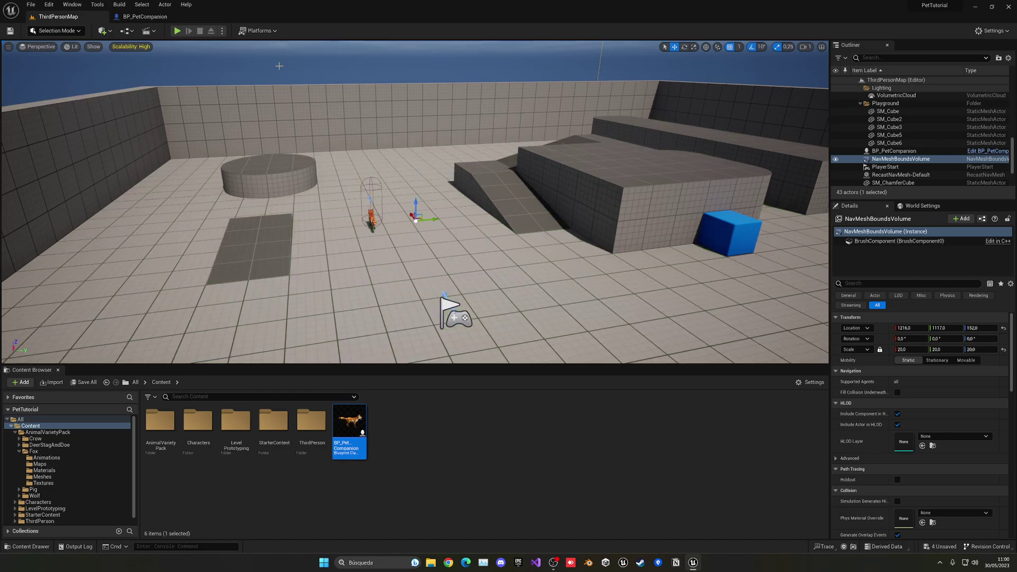
- Play-test the level, running the character around in several directions to check how the fox follows and turns, and stop the session
left_click(177, 30)
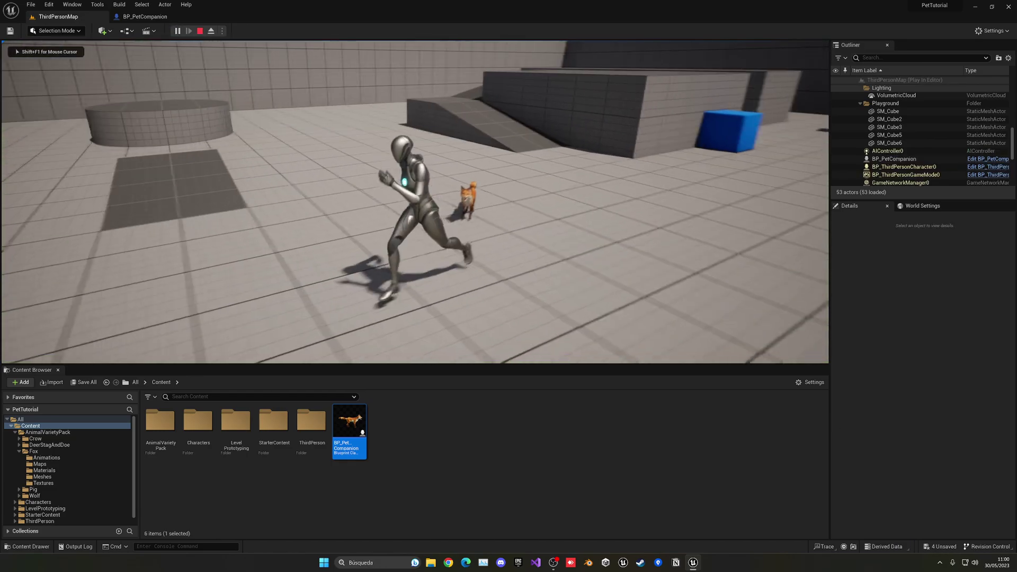
key("w")
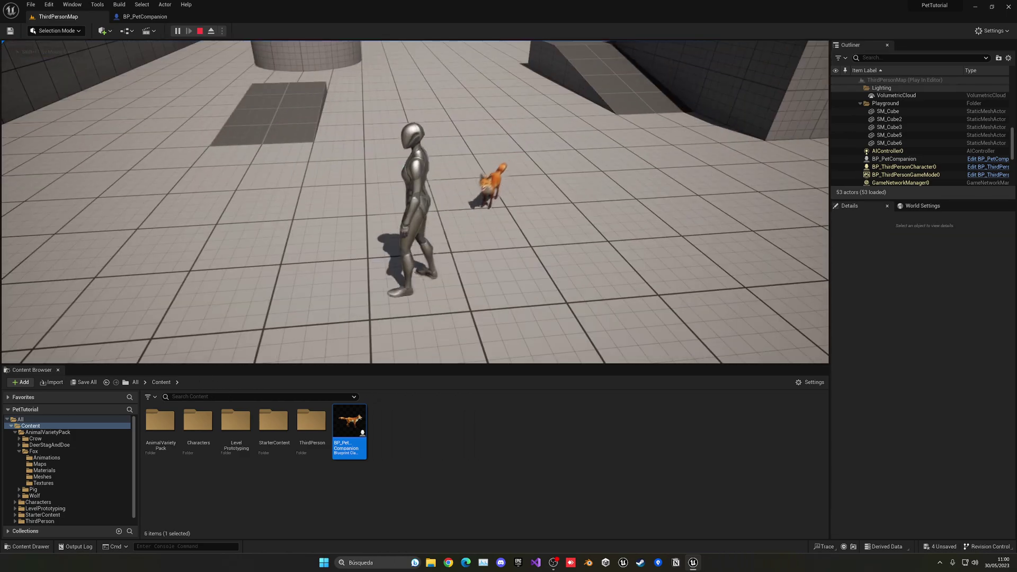
key("s")
key("a")
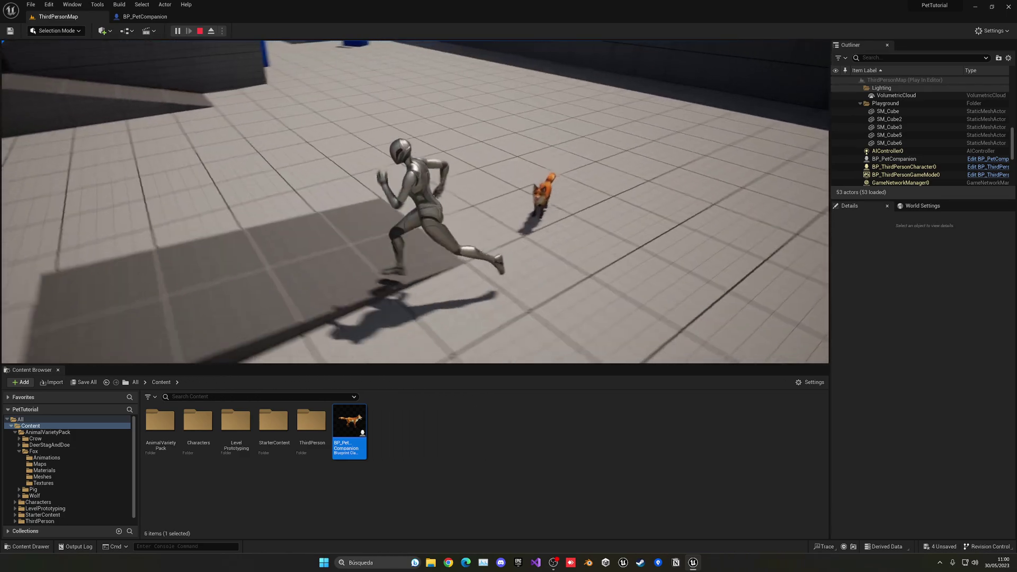
key("w")
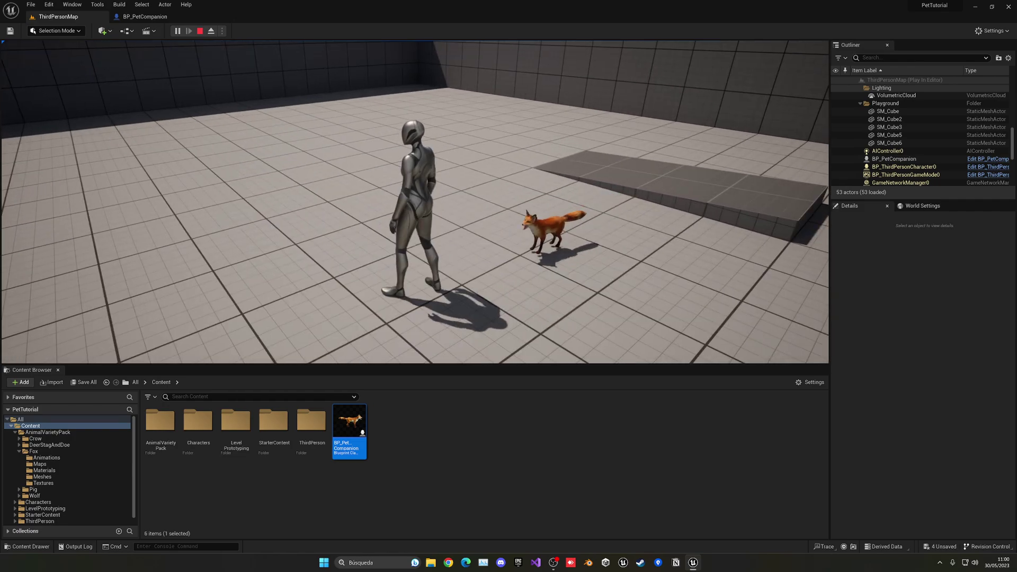
key("s")
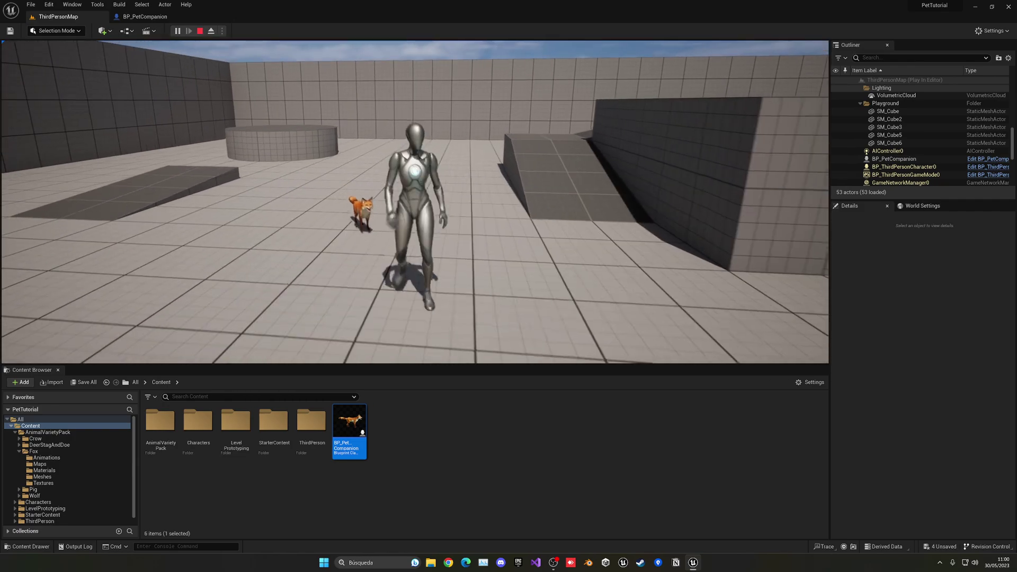
key("shift+F1")
key("Escape")
- Disable Use Controller Rotation Yaw in the class defaults of BP_PetCompanion
left_click(157, 19)
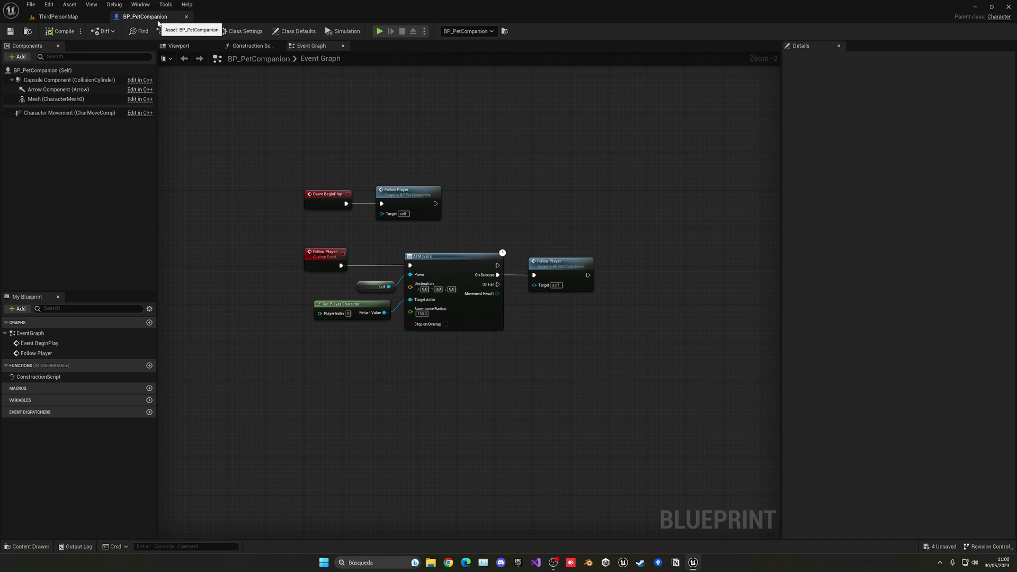
left_click(295, 31)
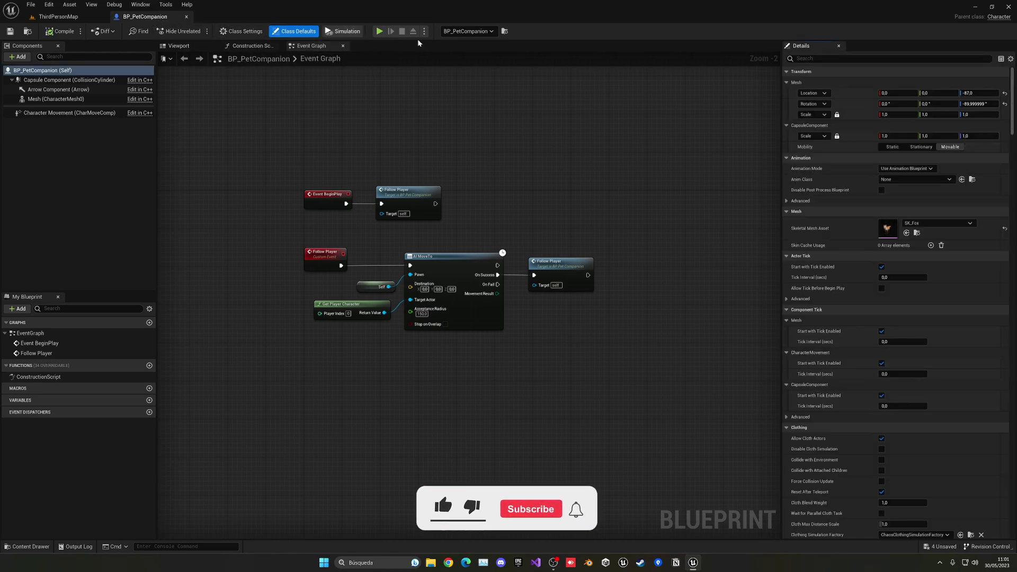
left_click(835, 58)
type("yaw")
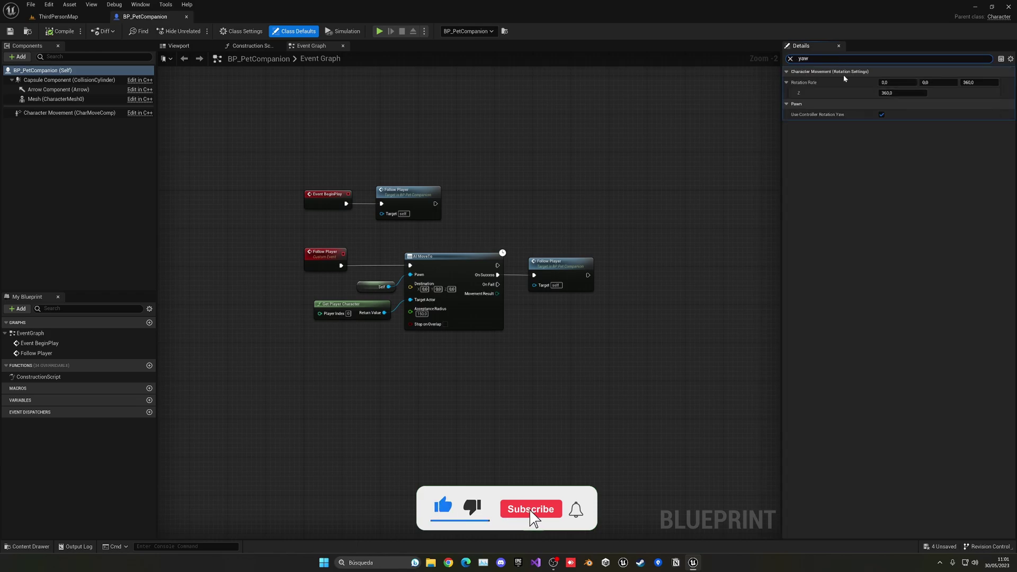
left_click(882, 114)
left_click(791, 59)
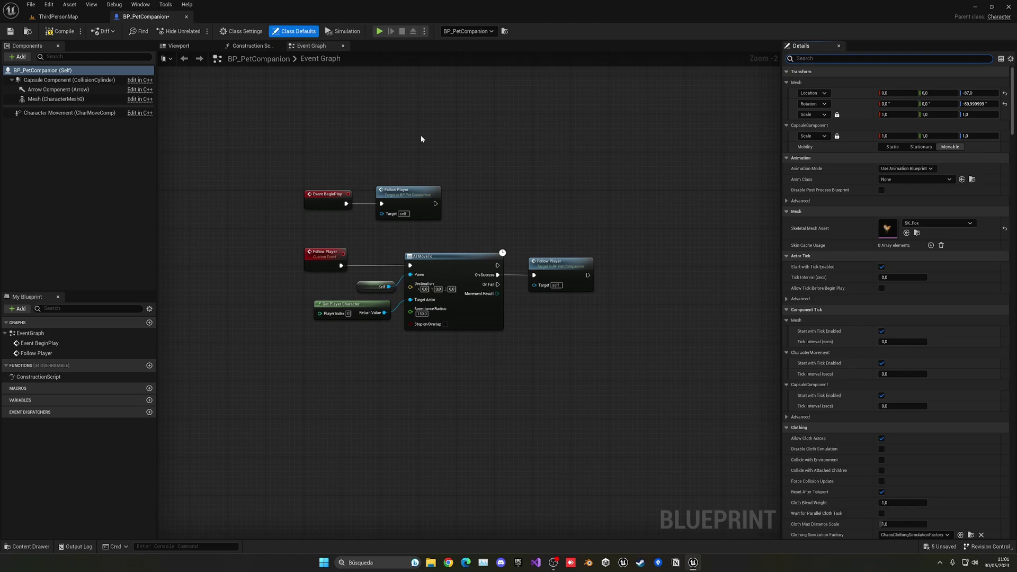
- Enable Orient Rotation to Movement on the Character Movement component and compile the blueprint
left_click(64, 113)
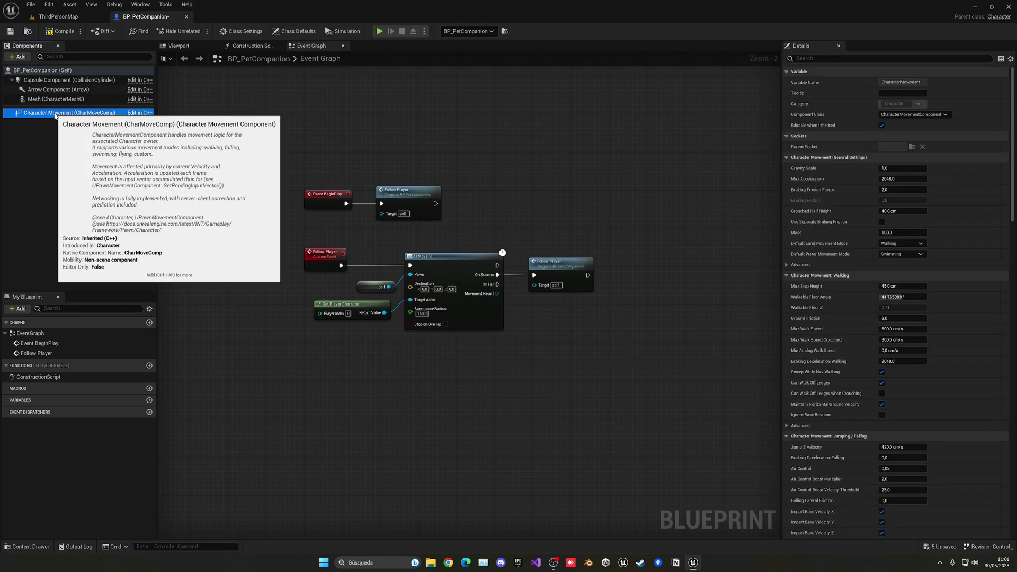
scroll(942, 300, "down", 15)
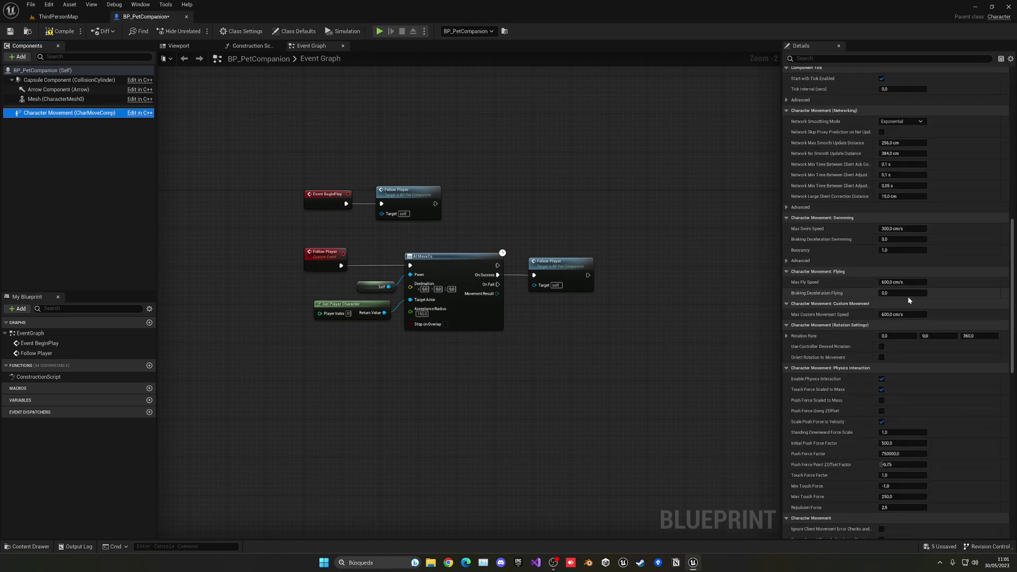
left_click(882, 357)
left_click(66, 31)
- Play-test the level, running the character to check that the fox turns toward its movement, and stop the session
left_click(58, 16)
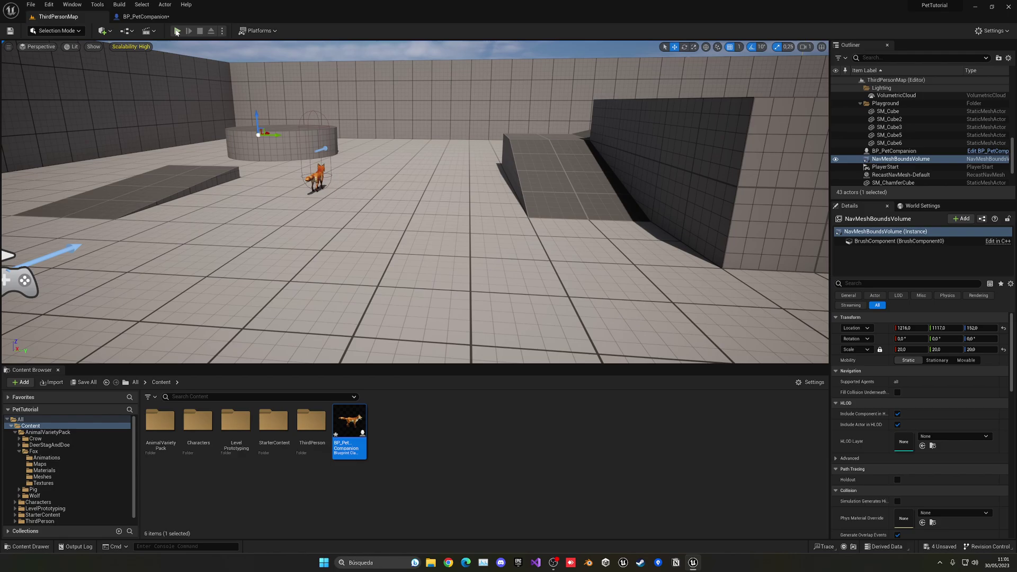
left_click(178, 31)
key("a")
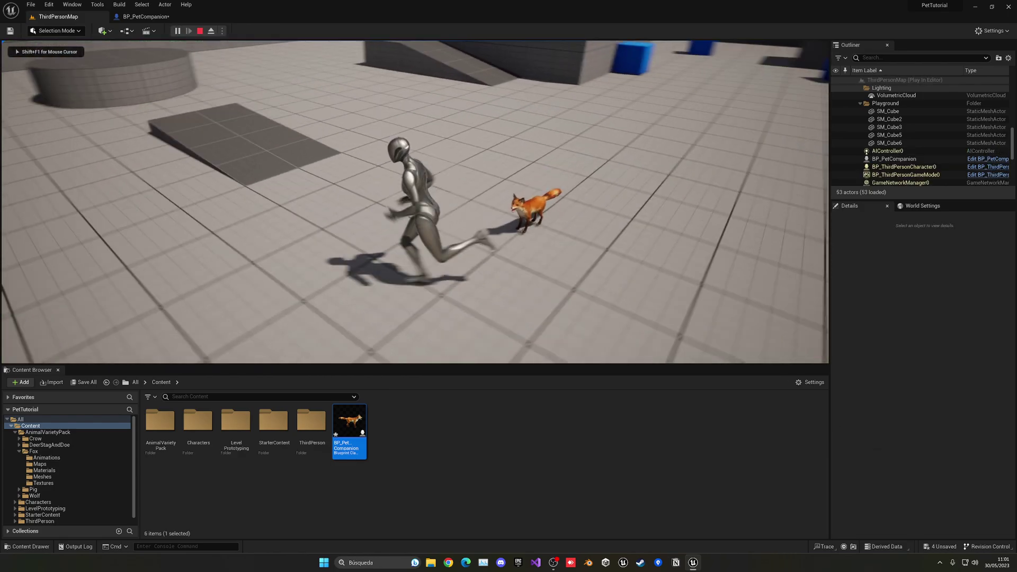
key("Escape")
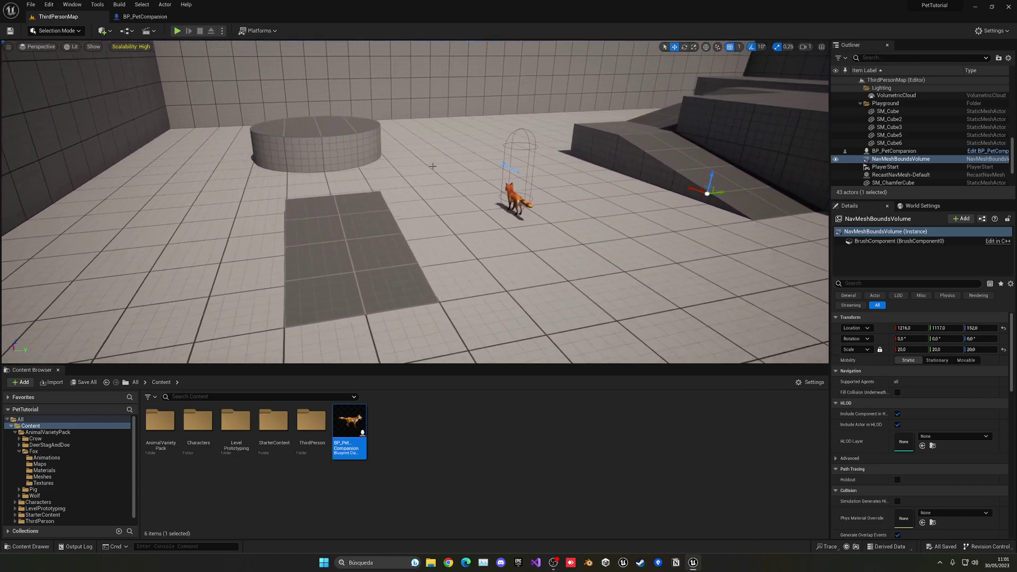
- Create a Blend Space 1D for SK_Fox_Skeleton in the Content folder, name it PetBlendSpace1D and open it
left_click(240, 475)
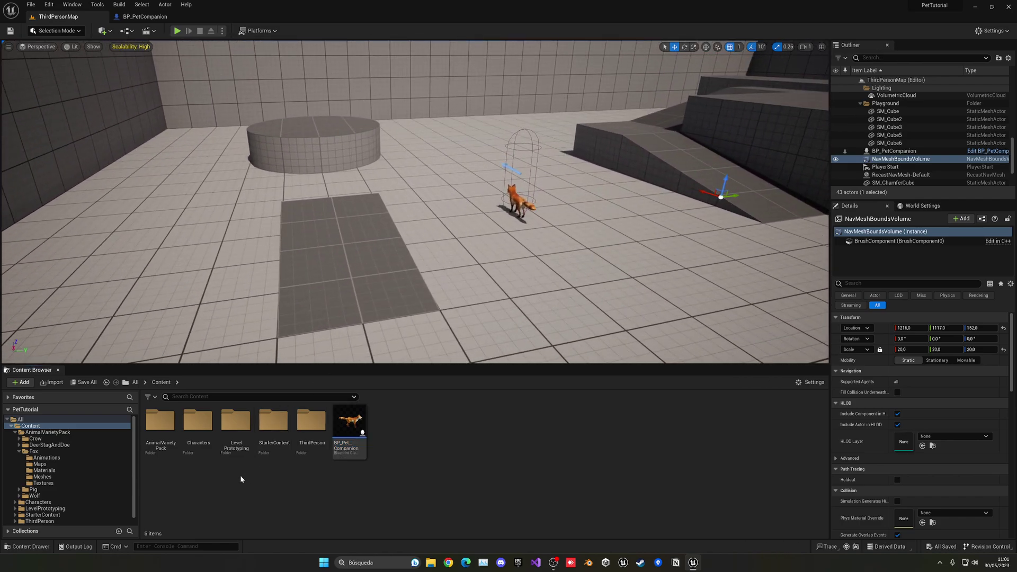
right_click(386, 429)
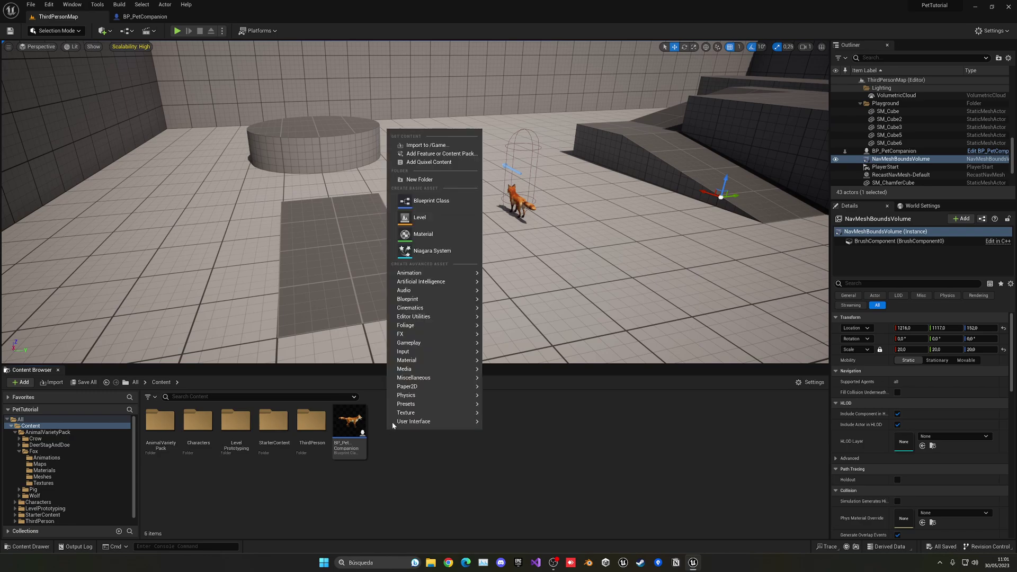
mouse_move(410, 275)
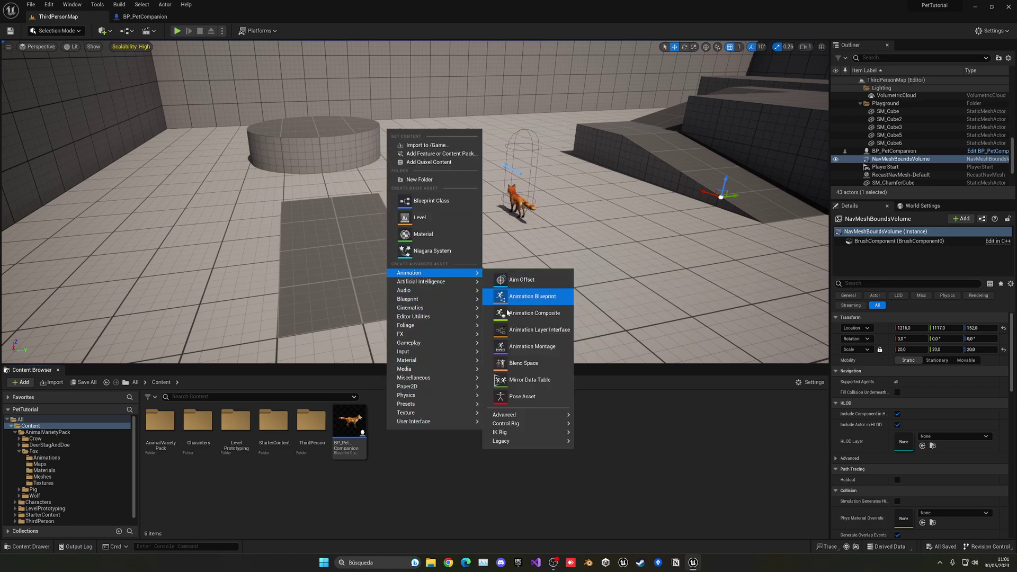
mouse_move(548, 442)
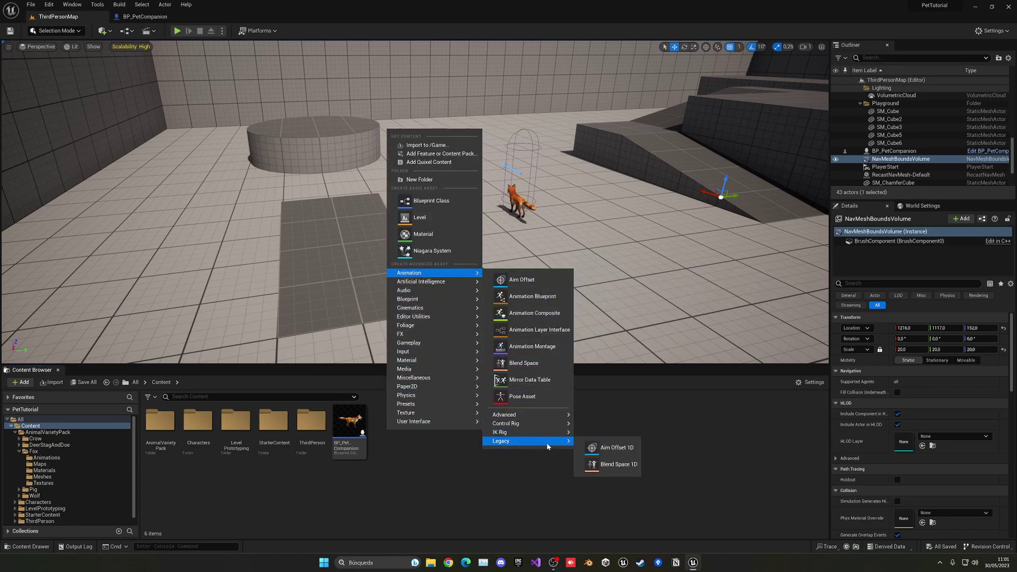
left_click(619, 464)
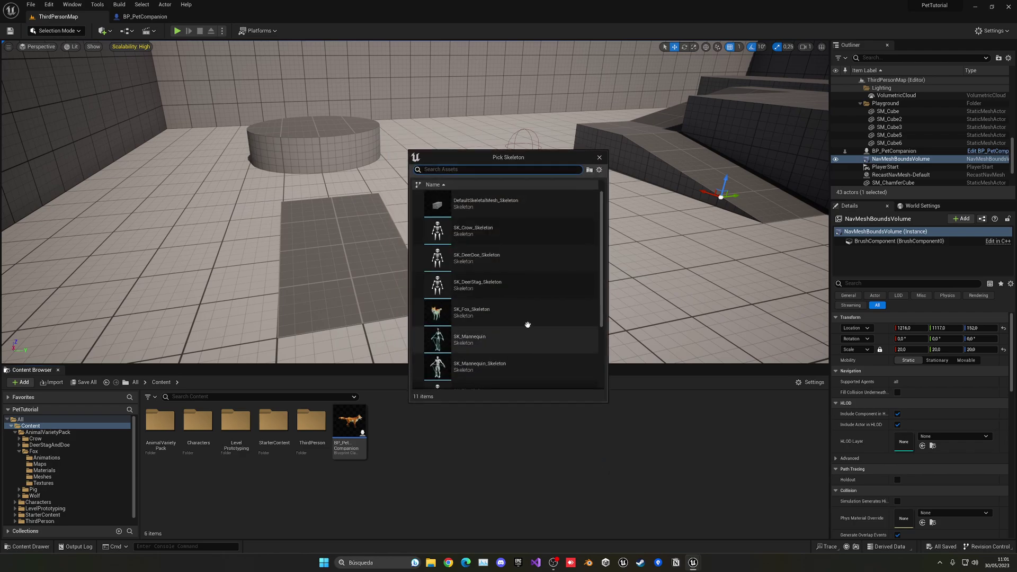
left_click(472, 312)
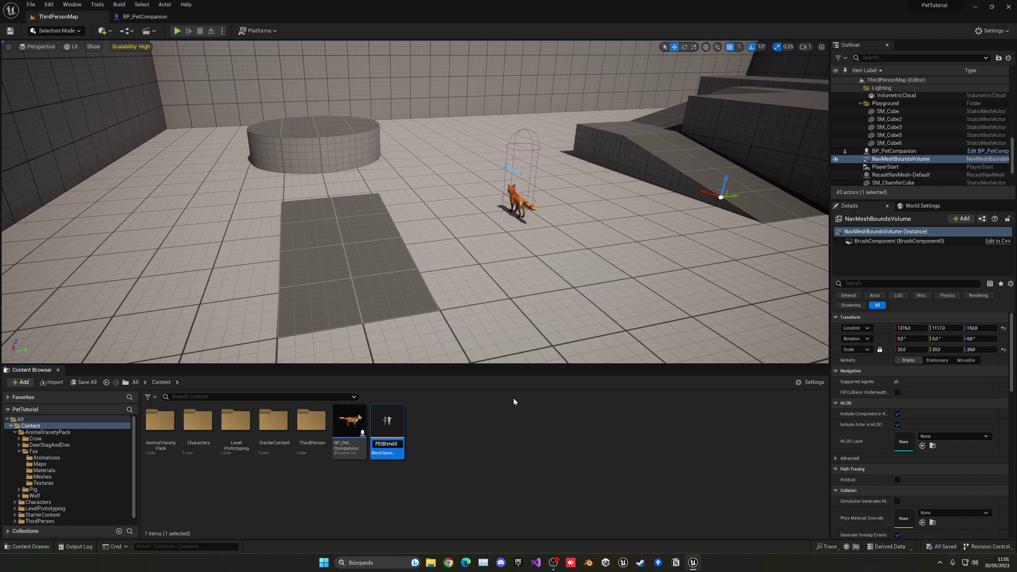
type("Pet")
key("Return")
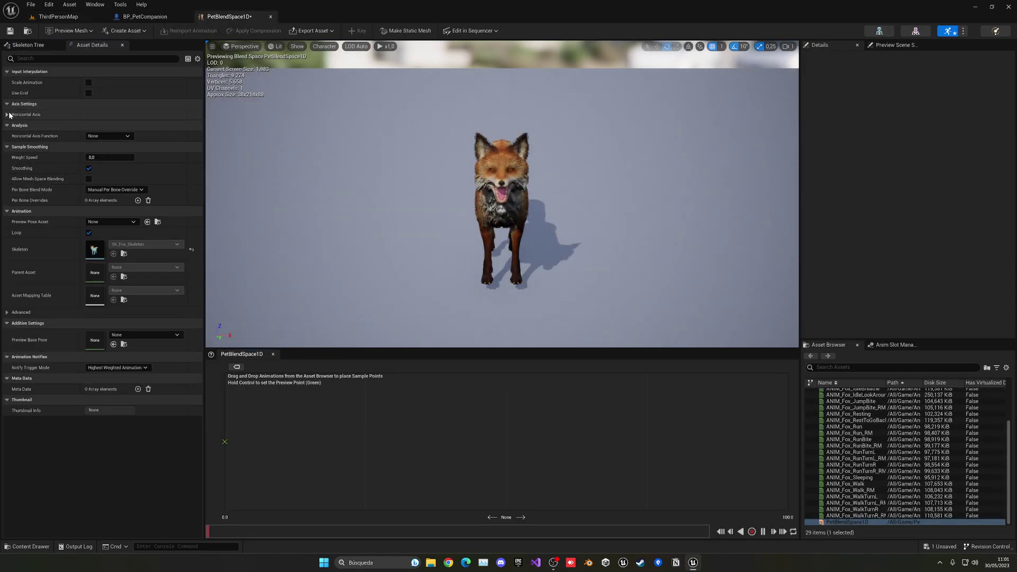
- Name the blend space's horizontal axis Speed
left_click(93, 115)
type("Spee")
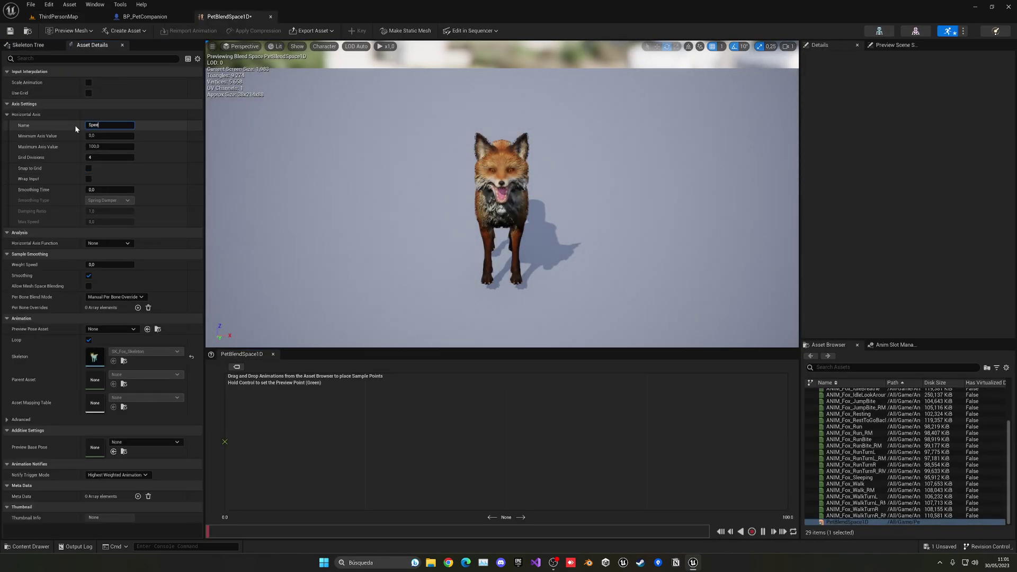
type("d")
key("Return")
key("Tab")
key("Tab")
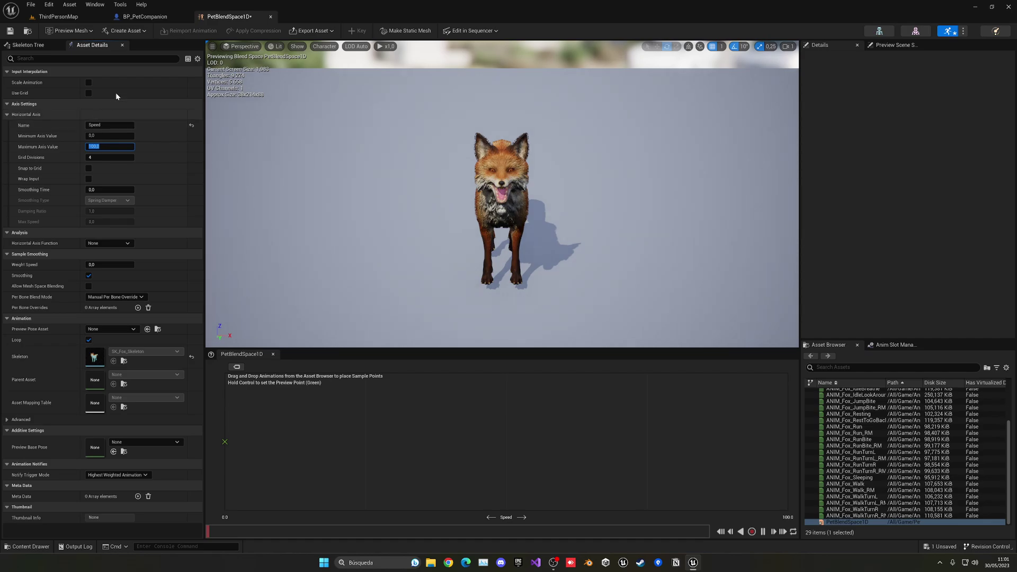
- Set Max Walk Speed to 450 cm/s on BP_PetCompanion's Character Movement component
left_click(145, 16)
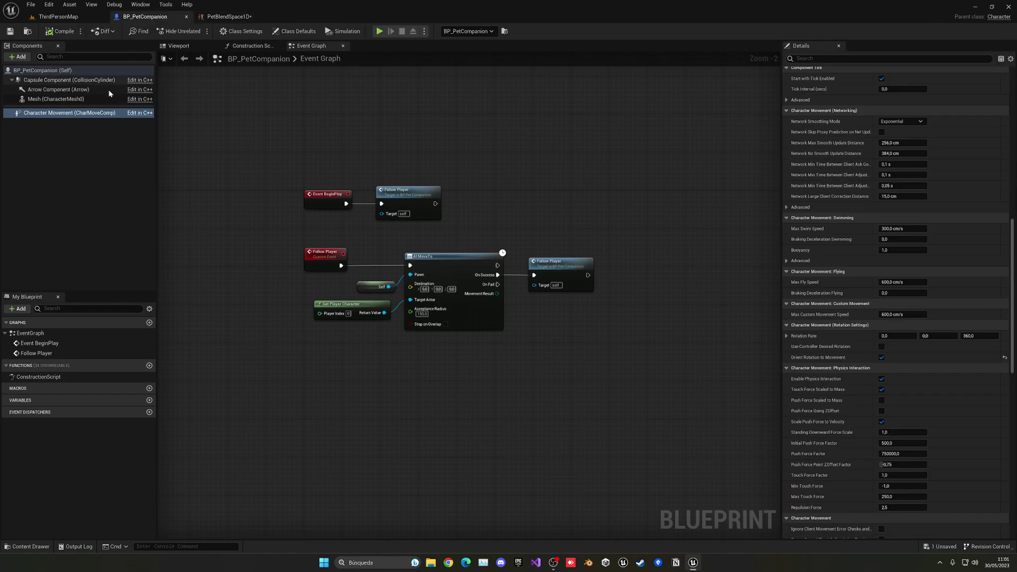
left_click(61, 115)
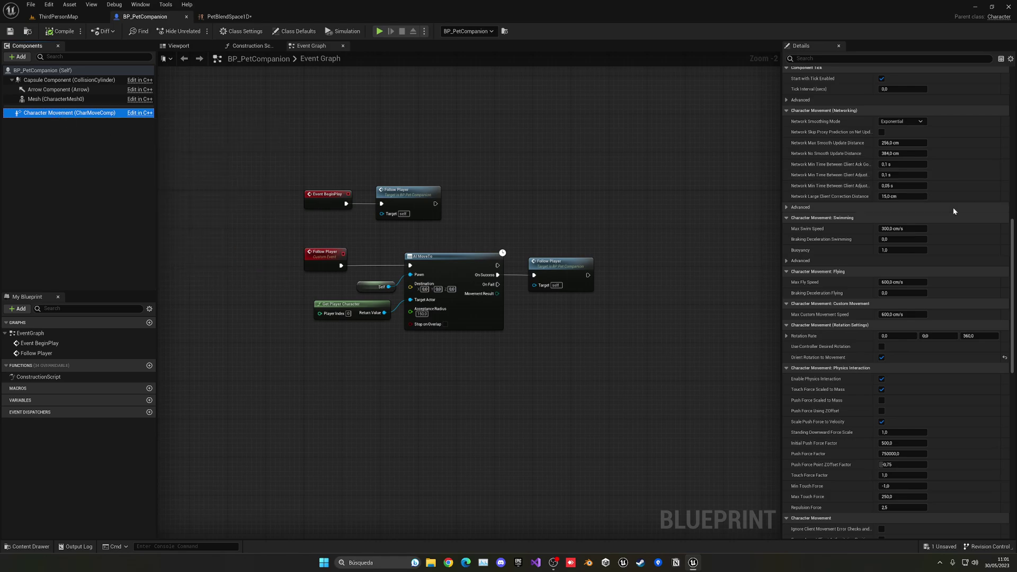
scroll(952, 208, "up", 15)
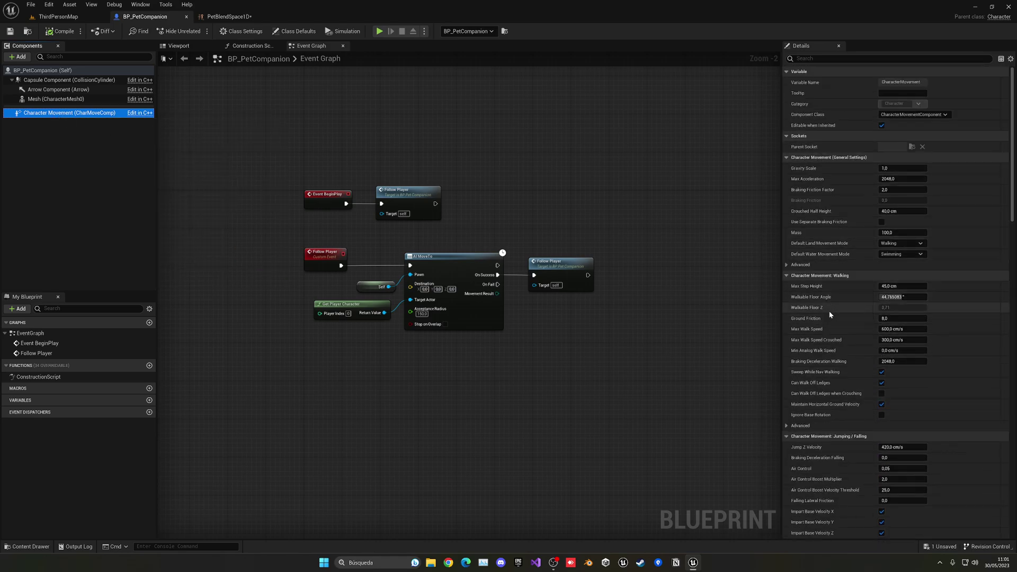
left_click(888, 329)
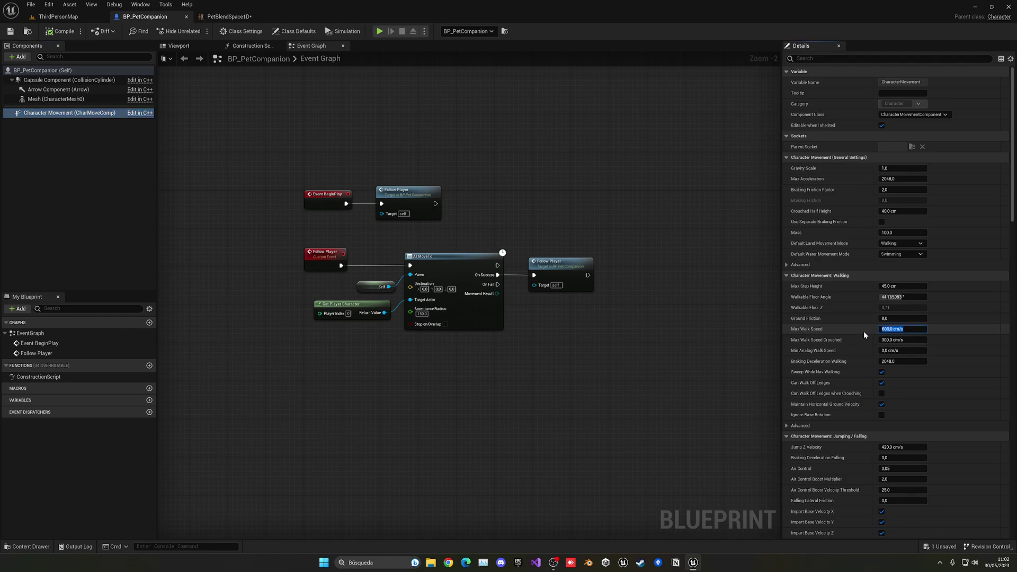
type("450")
key("Return")
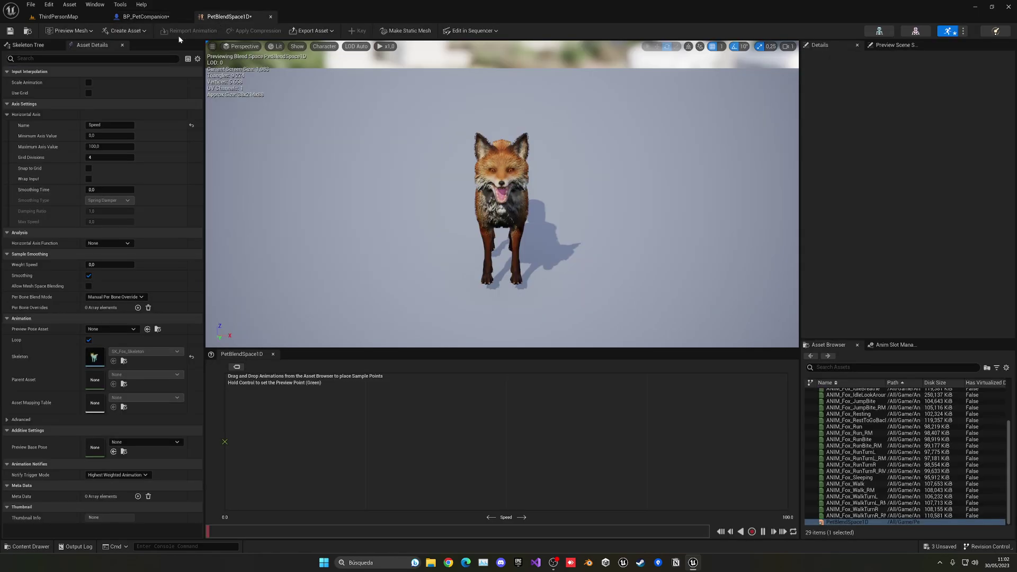
- Set the maximum axis value of PetBlendSpace1D's Speed axis to 450
left_click(227, 16)
left_click(154, 18)
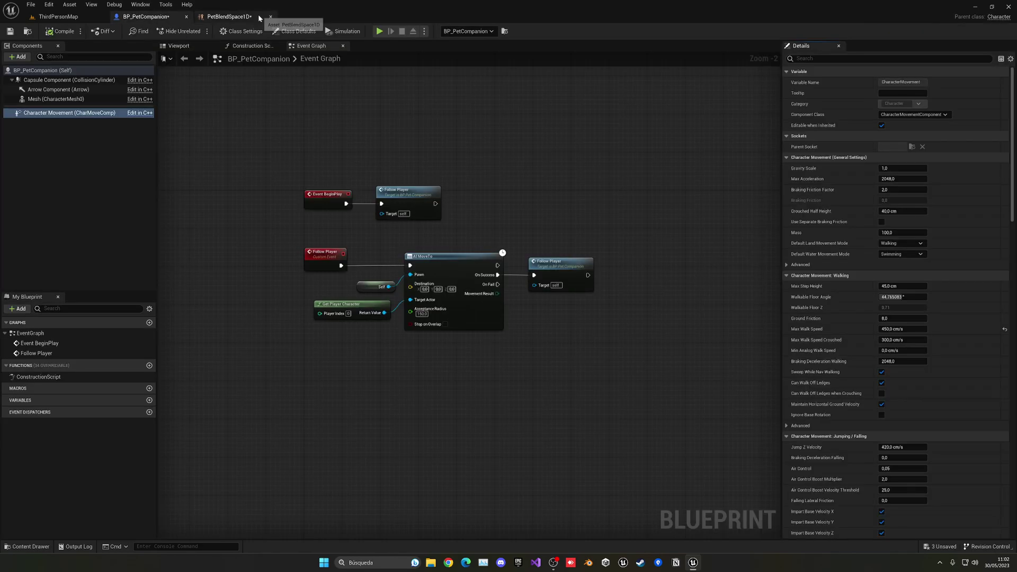
left_click(260, 18)
left_click(107, 147)
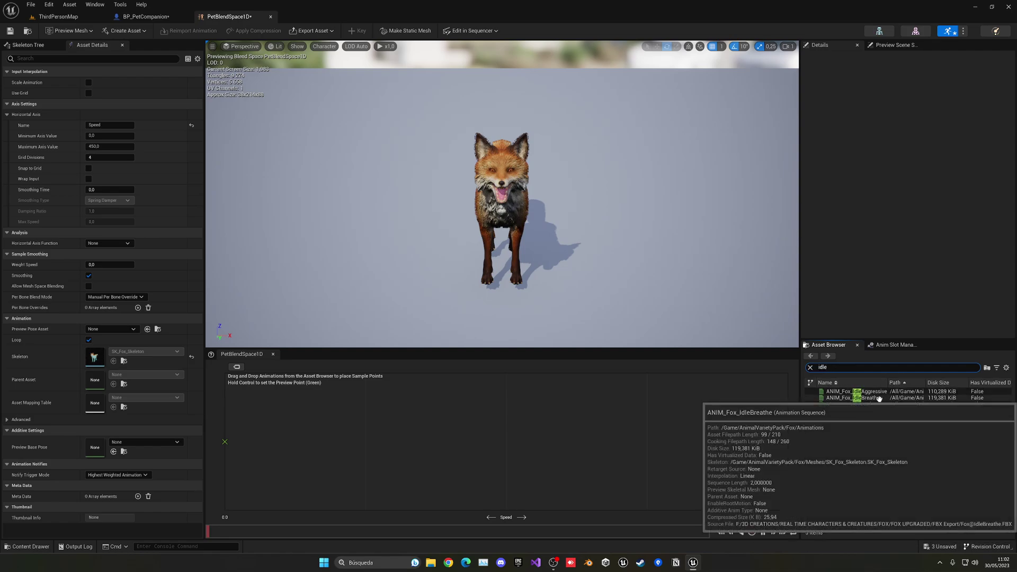
- Place ANIM_Fox_IdleLookAround at speed 0 and ANIM_Fox_Run at speed 450 in the blend space, and save and close it
left_click_drag(869, 404, 203, 446)
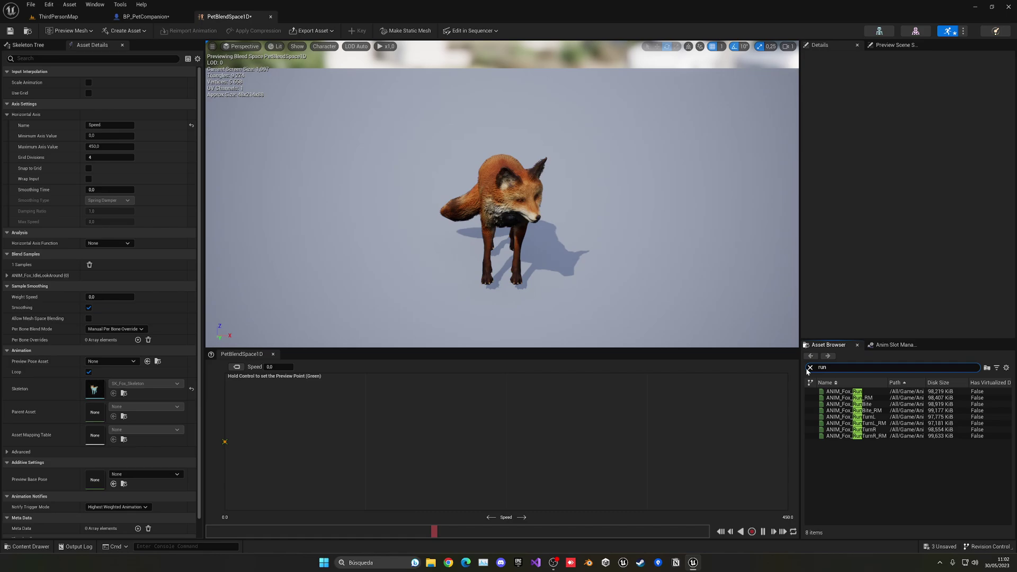
left_click_drag(859, 391, 790, 443)
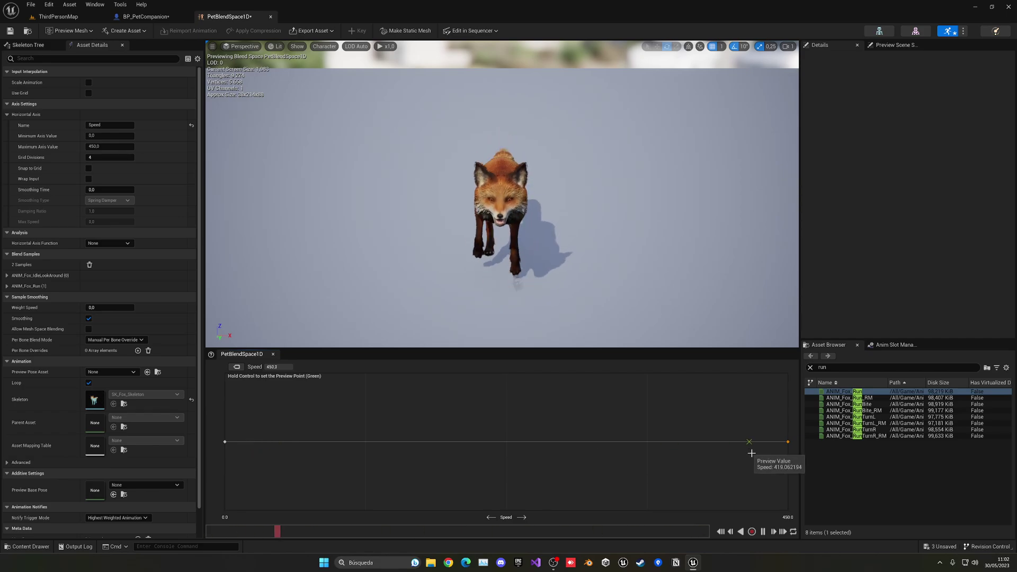
left_click(10, 30)
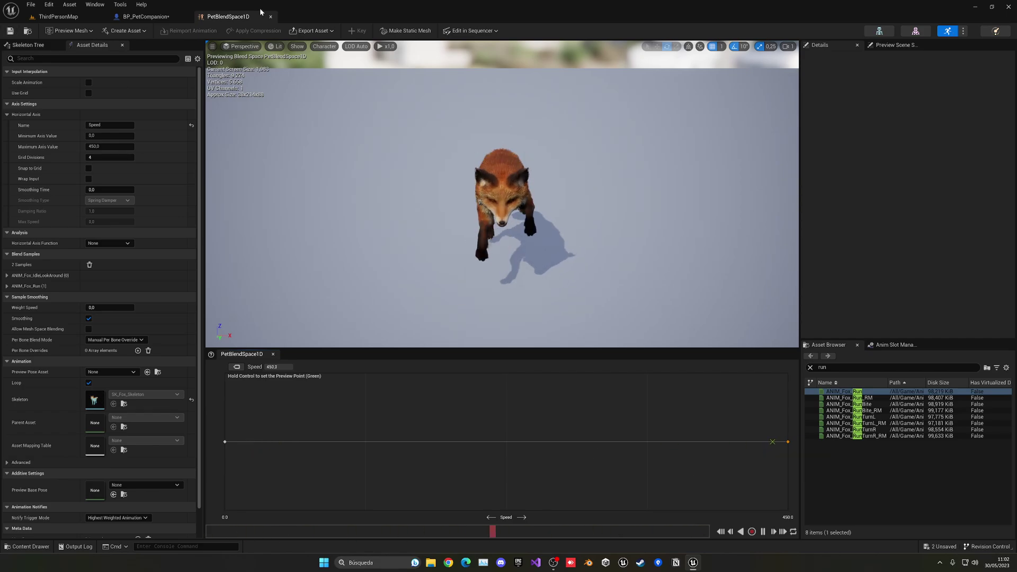
left_click(271, 17)
- Create an Animation Blueprint for SK_Fox_Skeleton in the Content folder, name it ABP_Pet and open it
left_click(63, 16)
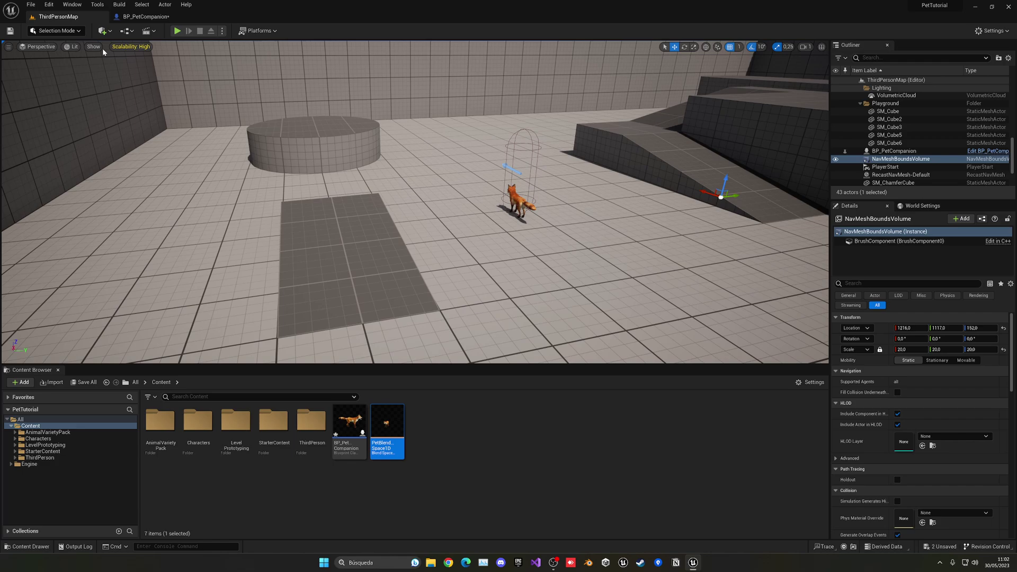
left_click(453, 420)
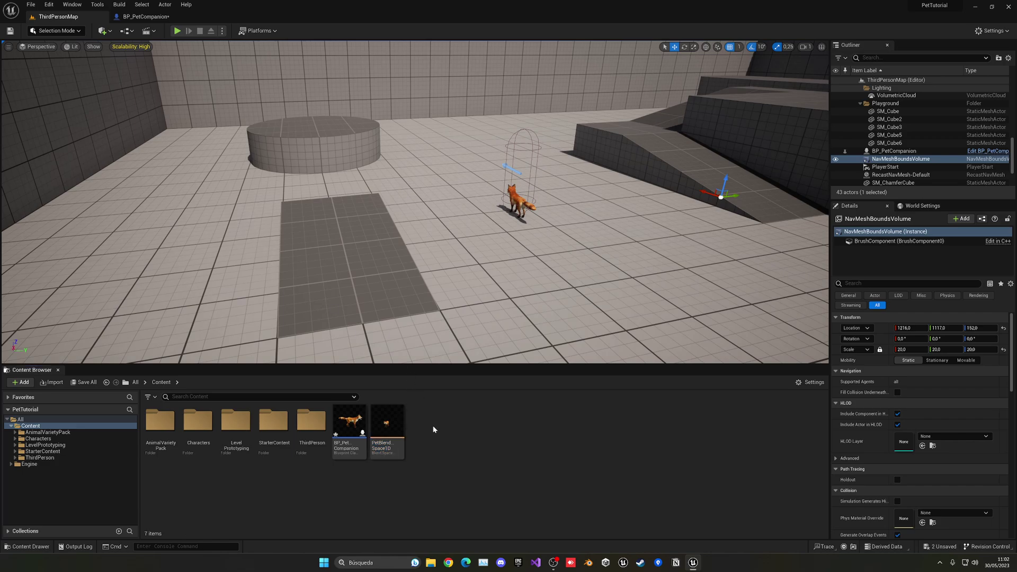
right_click(438, 428)
mouse_move(498, 270)
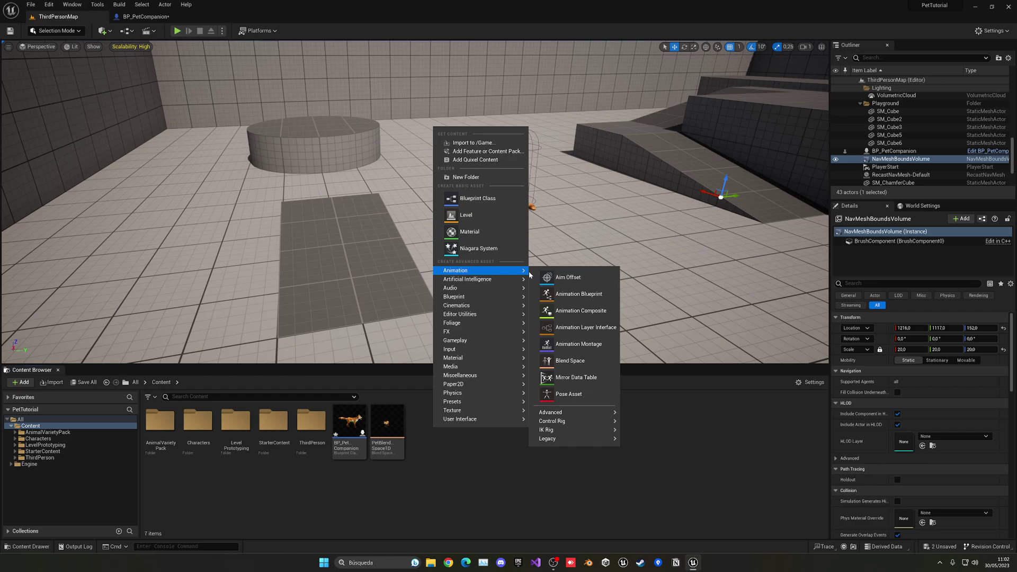
left_click(578, 292)
scroll(513, 306, "down", 1)
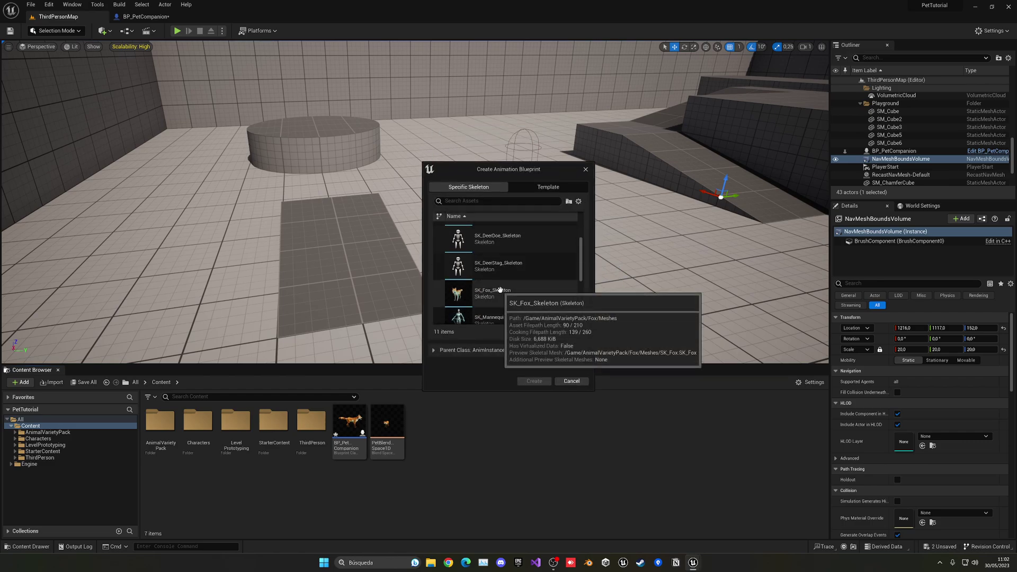
left_click(513, 305)
left_click(533, 381)
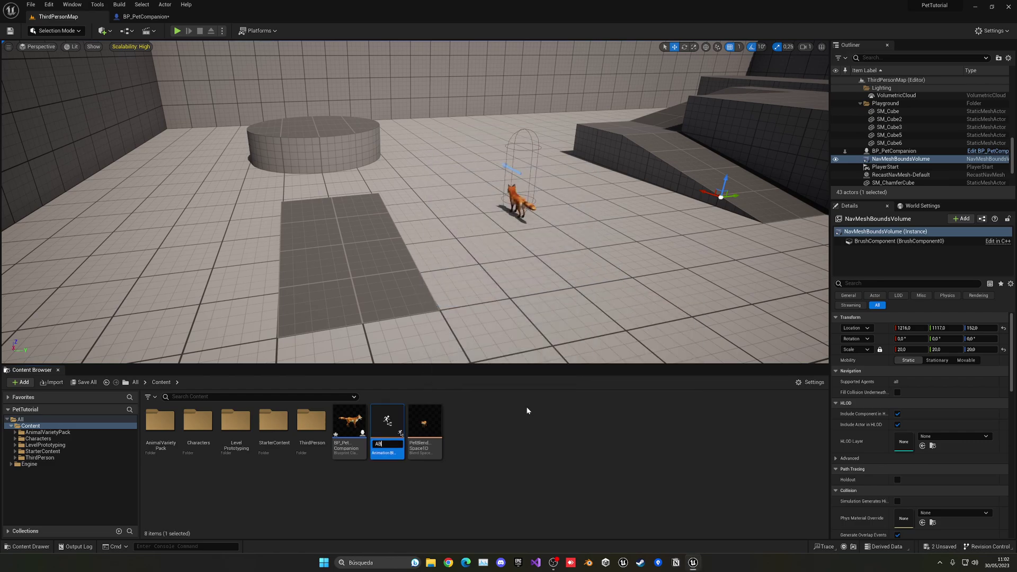
key("Return")
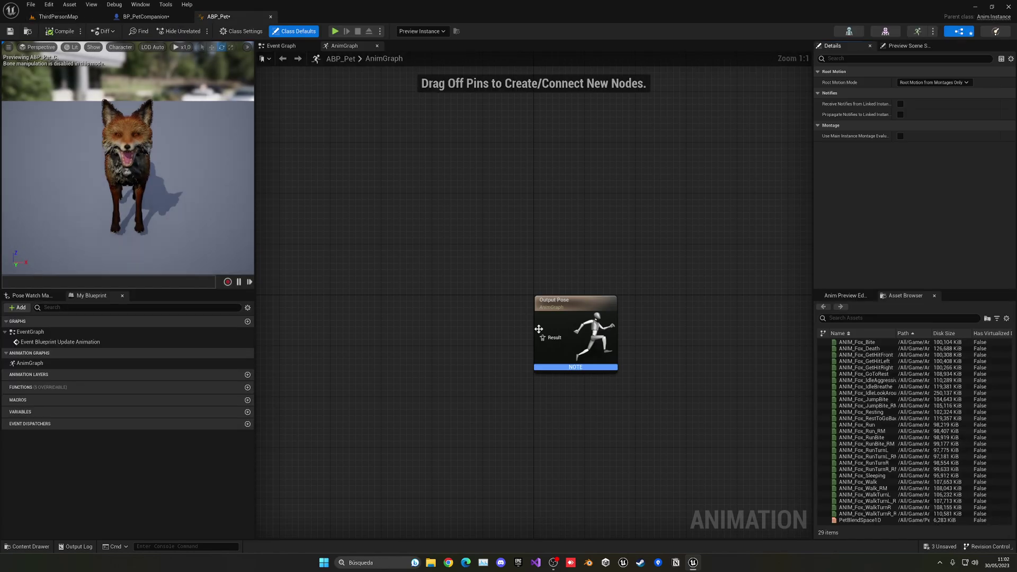
- Add PetBlendSpace1D to the AnimGraph and connect its pose output to the Result of Output Pose
right_click_drag(447, 316, 466, 218)
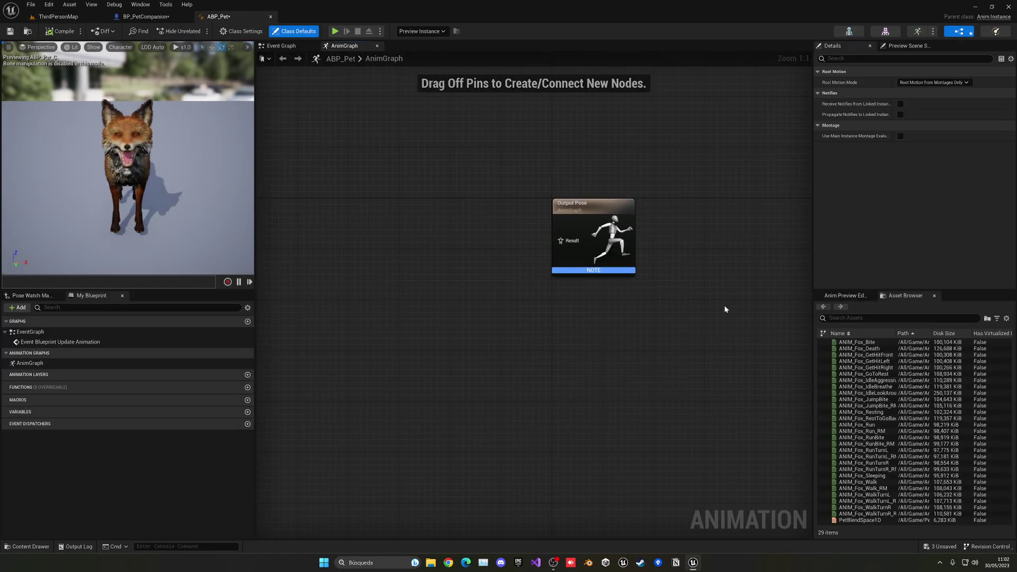
left_click(854, 321)
type("blend")
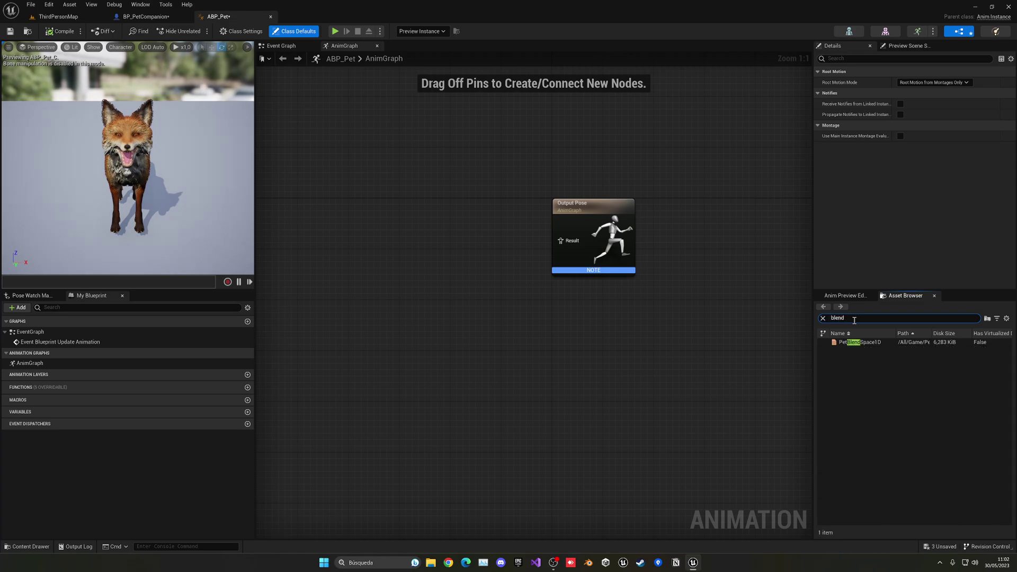
left_click_drag(861, 341, 502, 233)
right_click_drag(496, 266, 537, 288)
left_click_drag(529, 261, 530, 261)
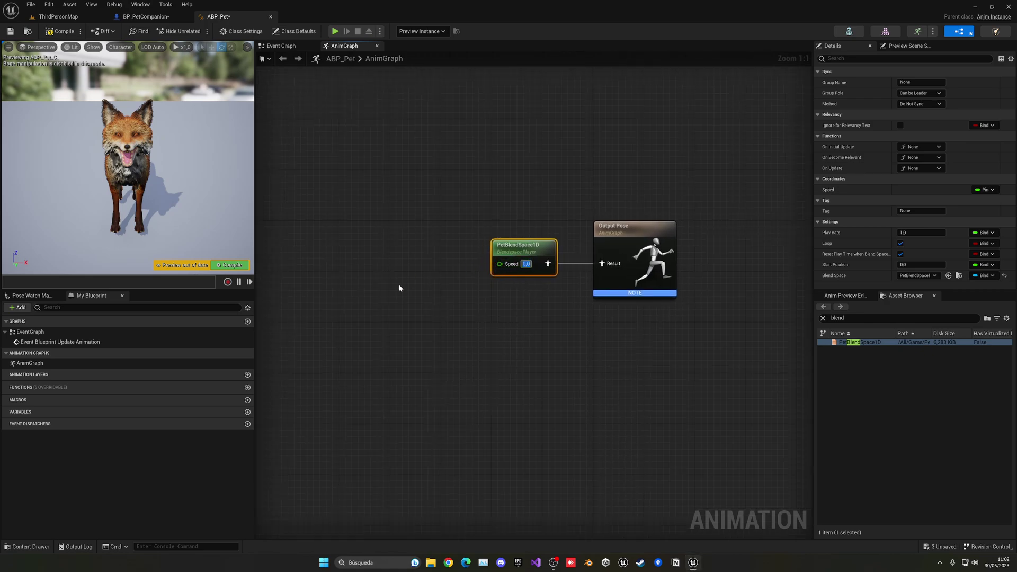
- Compile the animation blueprint, preview the blend space node at Speed 450 and reset its Speed to 0
left_click(241, 267)
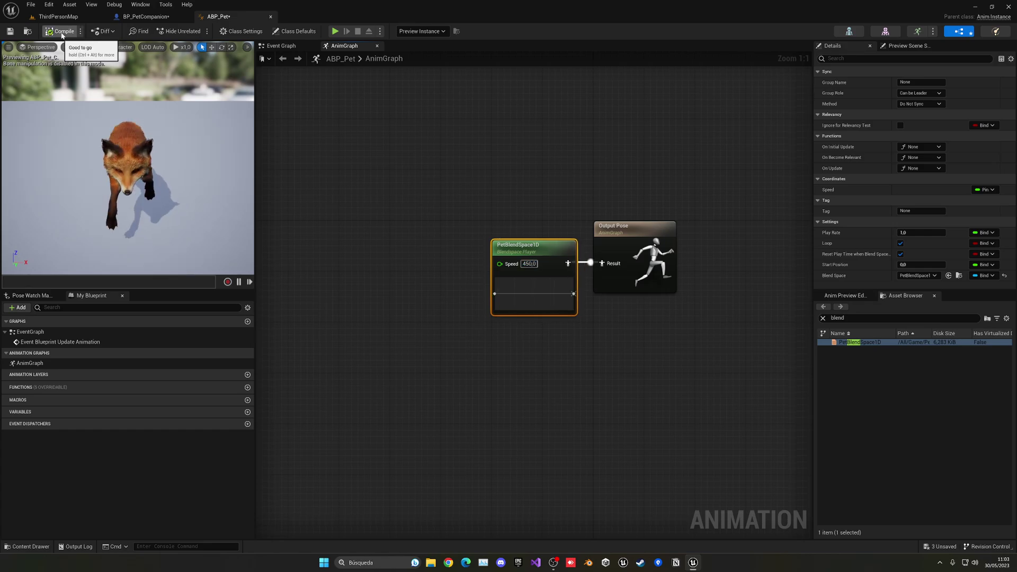
left_click(527, 264)
type("0")
key("Return")
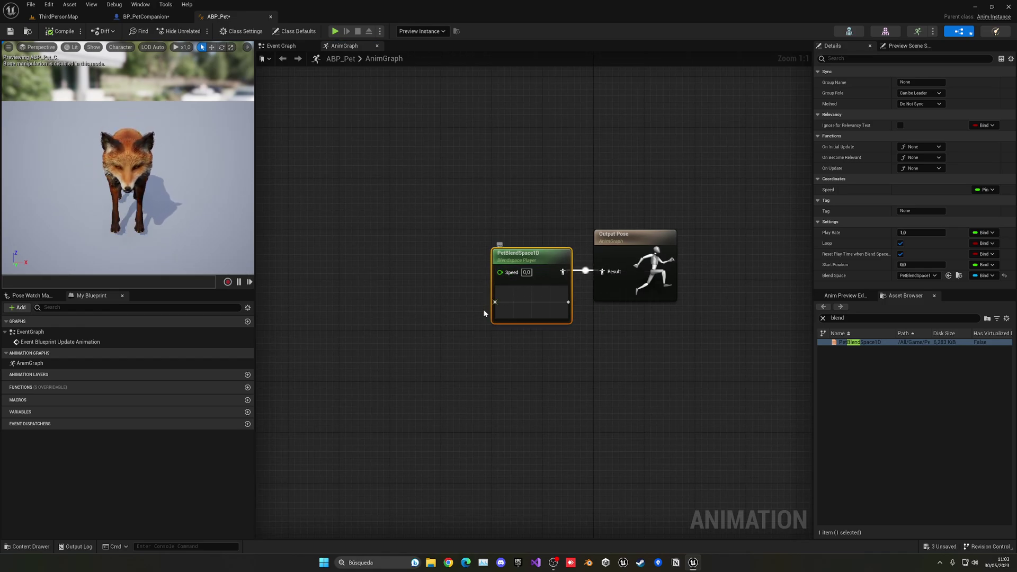
- Promote the blend space node's Speed input to a variable named Speed and select the connected nodes
right_click(500, 272)
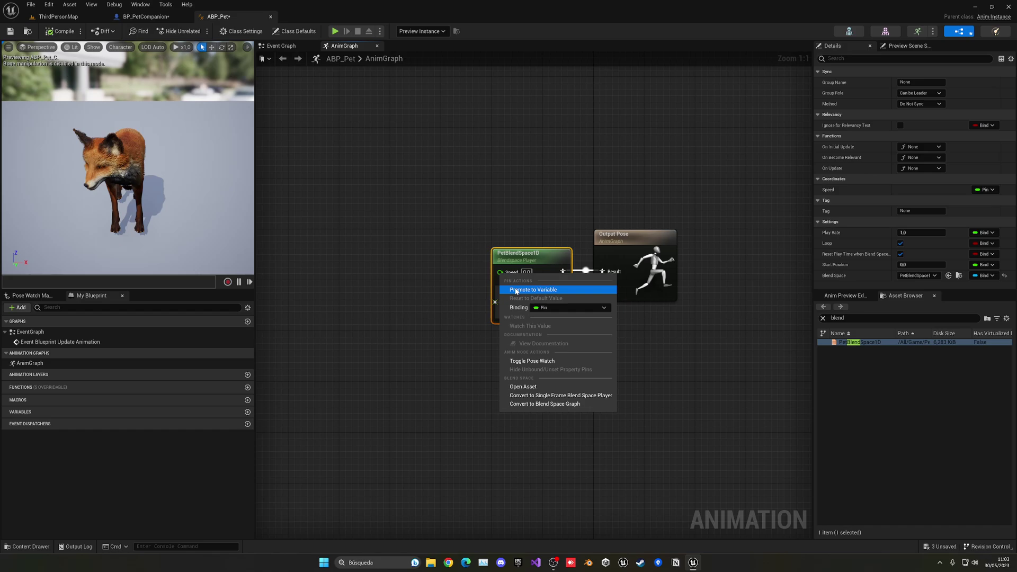
left_click(523, 291)
key("Return")
left_click_drag(428, 228, 659, 366)
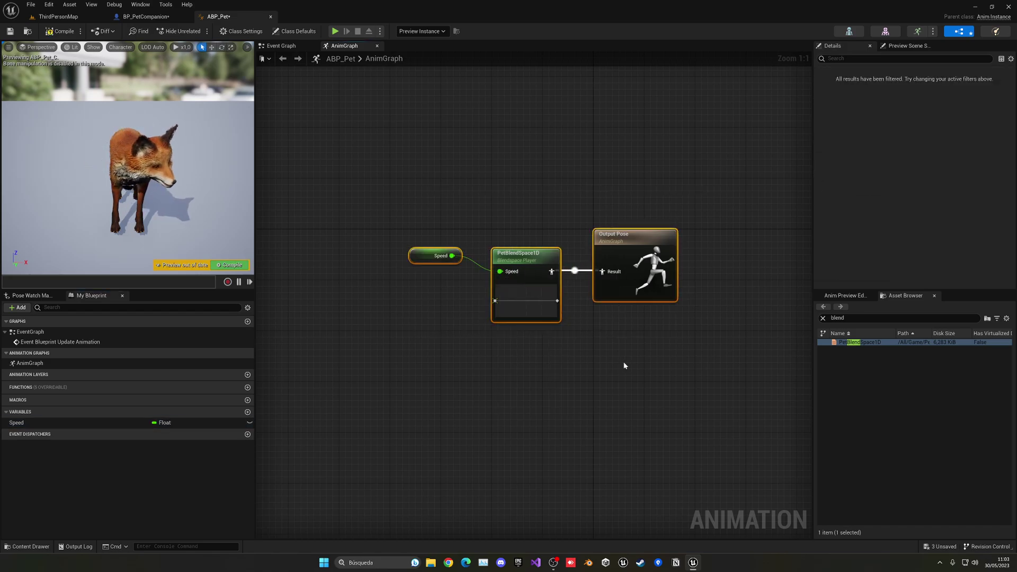
- In the Event Graph of ABP_Pet, add a Get Velocity node fed by Try Get Pawn Owner's Return Value
left_click(464, 225)
left_click(281, 45)
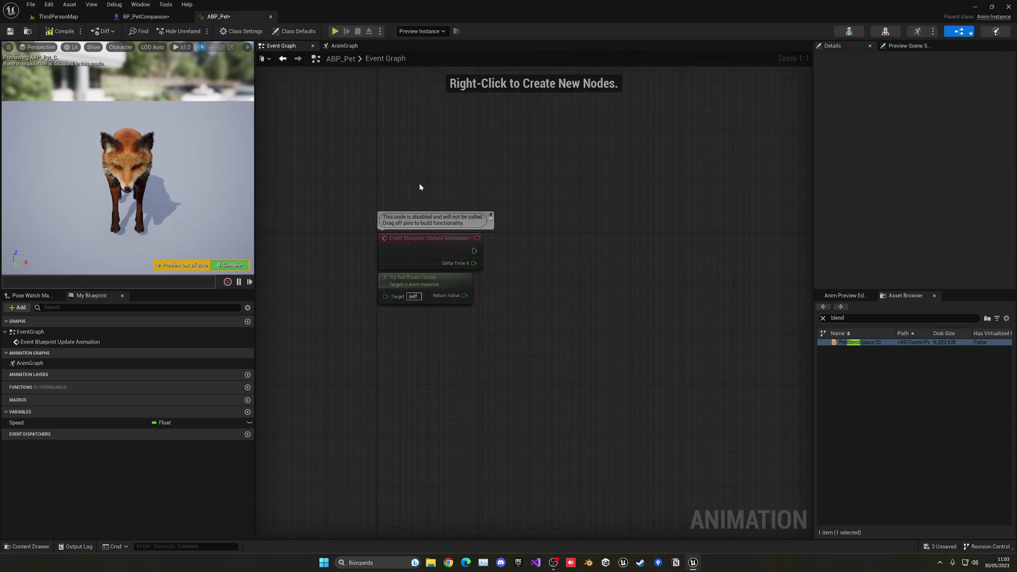
left_click_drag(420, 314, 418, 313)
type("get veloc")
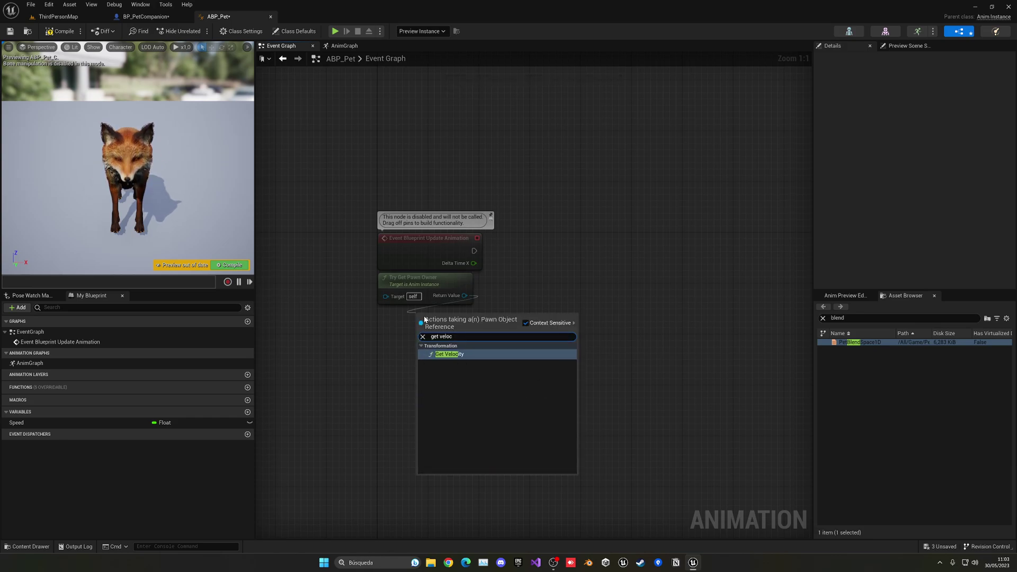
key("Return")
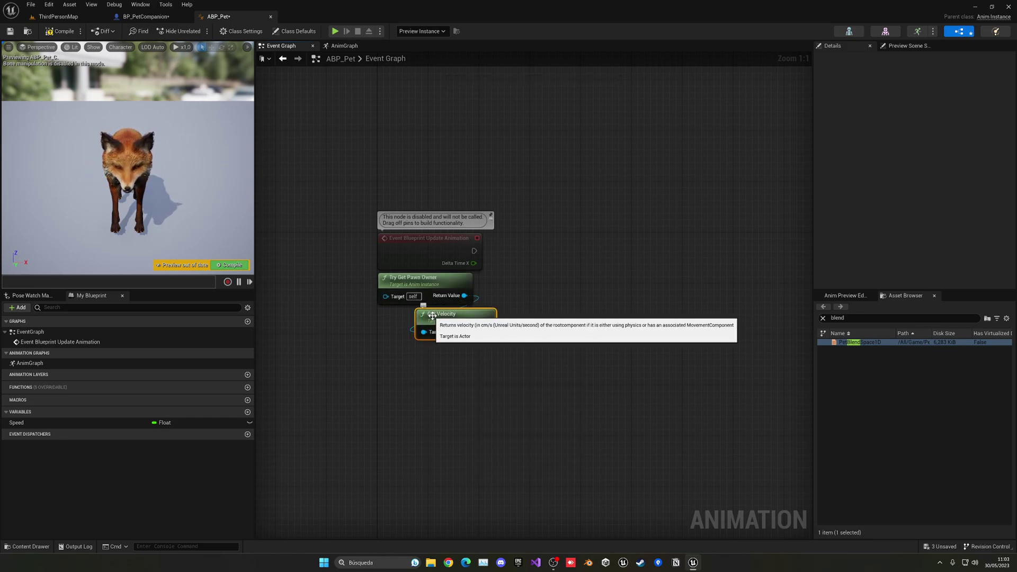
- Add a Vector Length node connected to Get Velocity's Return Value
right_click_drag(512, 363, 453, 303)
left_click_drag(402, 273, 362, 295)
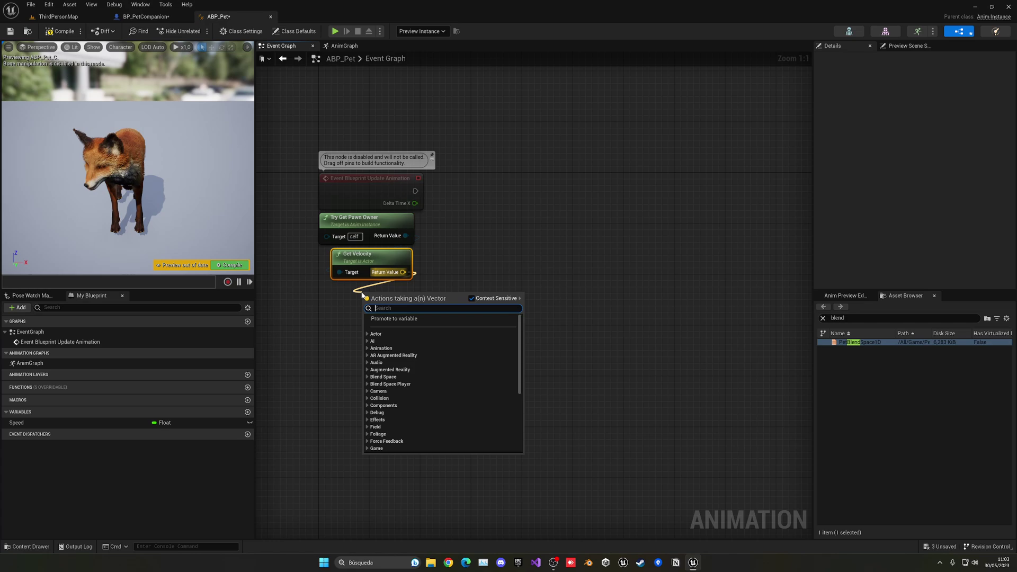
type("vector le")
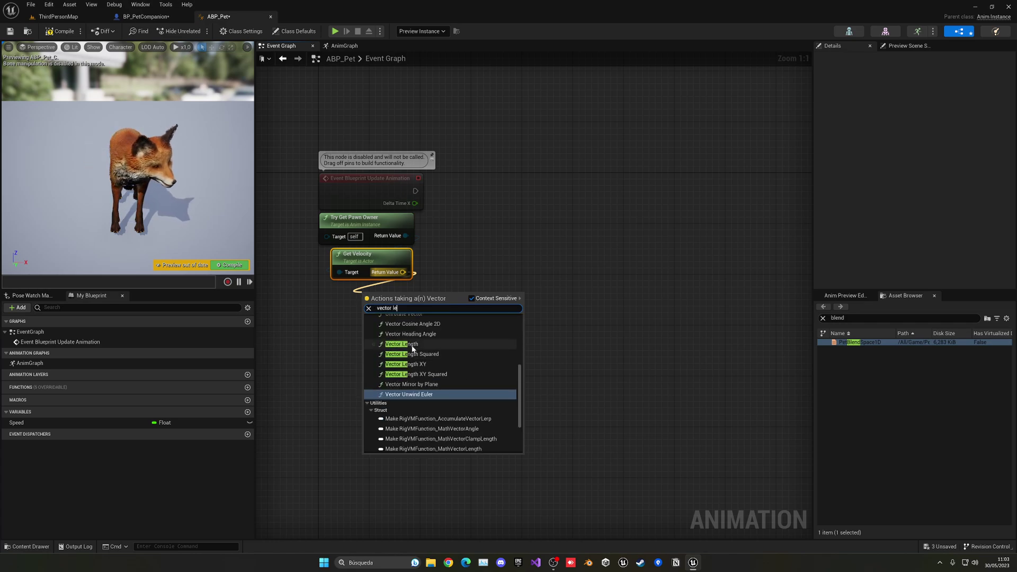
left_click(402, 344)
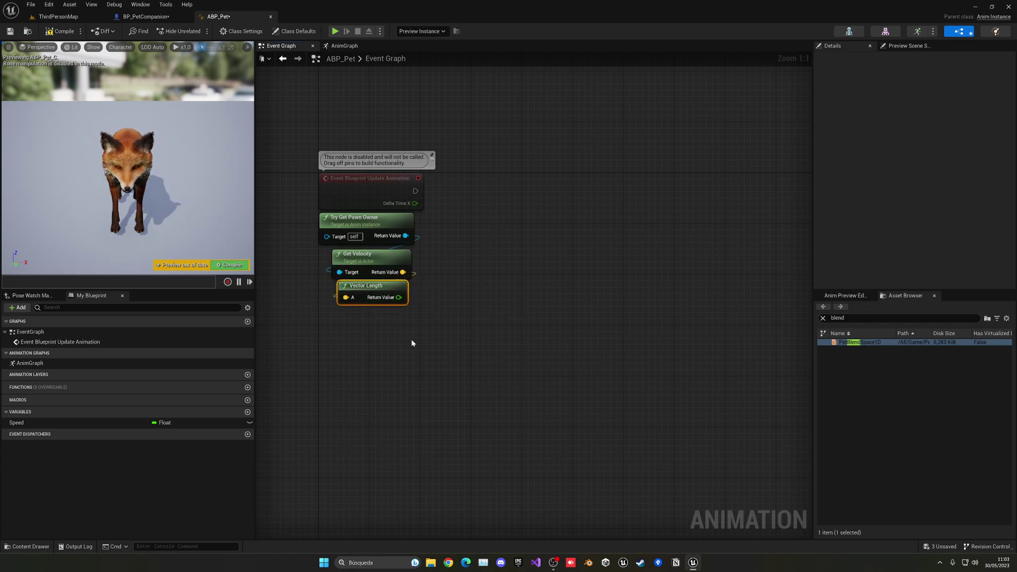
- Add a Set node for the Speed variable and feed it the Vector Length result
left_click_drag(55, 423, 485, 186)
left_click(467, 203)
left_click_drag(399, 297, 486, 206)
- Connect Event Blueprint Update Animation to the Set Speed node with a straight execution wire and compile the animation blueprint
left_click_drag(418, 163, 485, 222)
key("q")
left_click(486, 241)
left_click(337, 227)
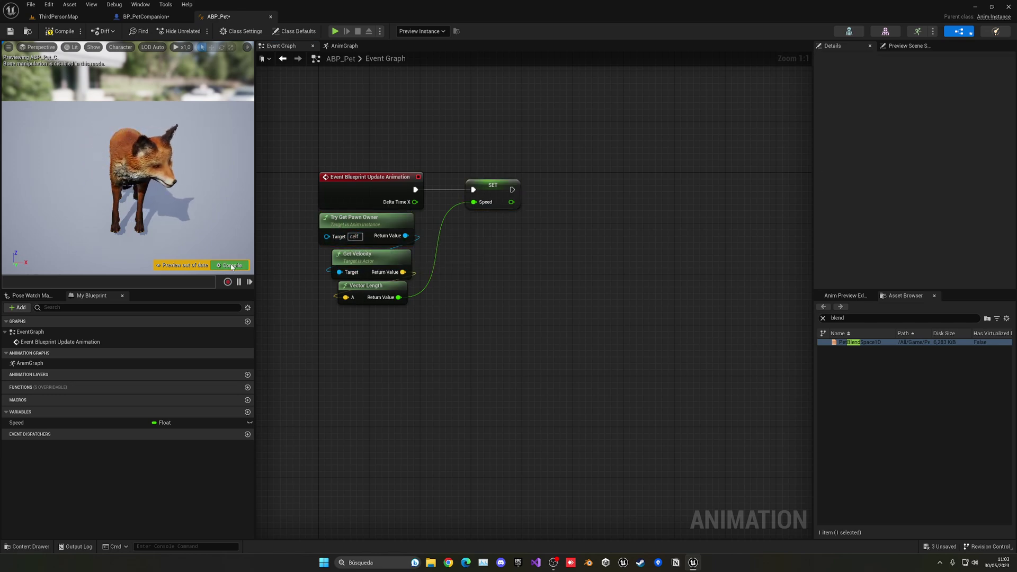
left_click(60, 32)
- Switch to BP_PetCompanion, dismiss the Dropbox notification and show the blueprint's viewport
left_click(146, 17)
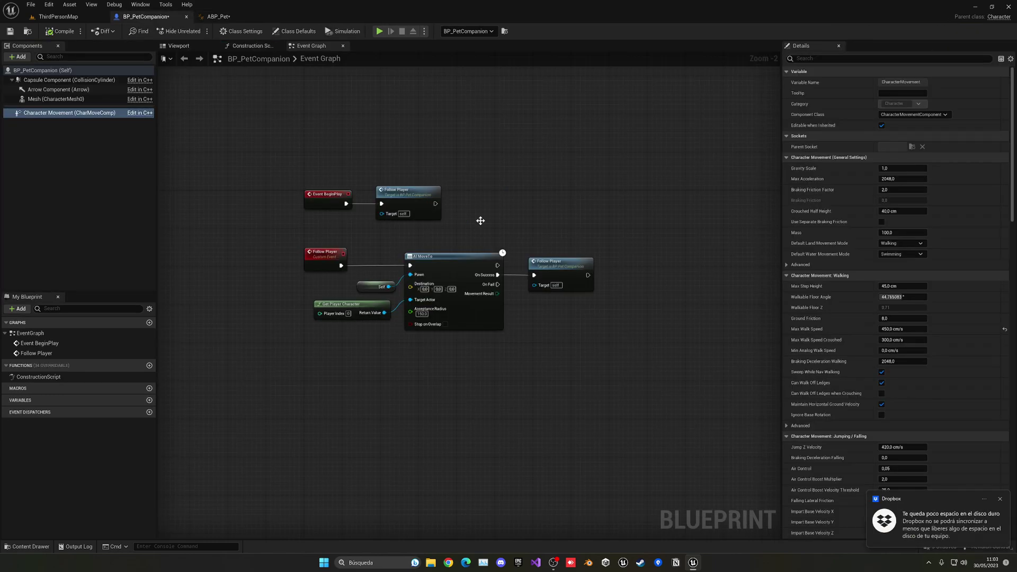
left_click(999, 500)
left_click(179, 46)
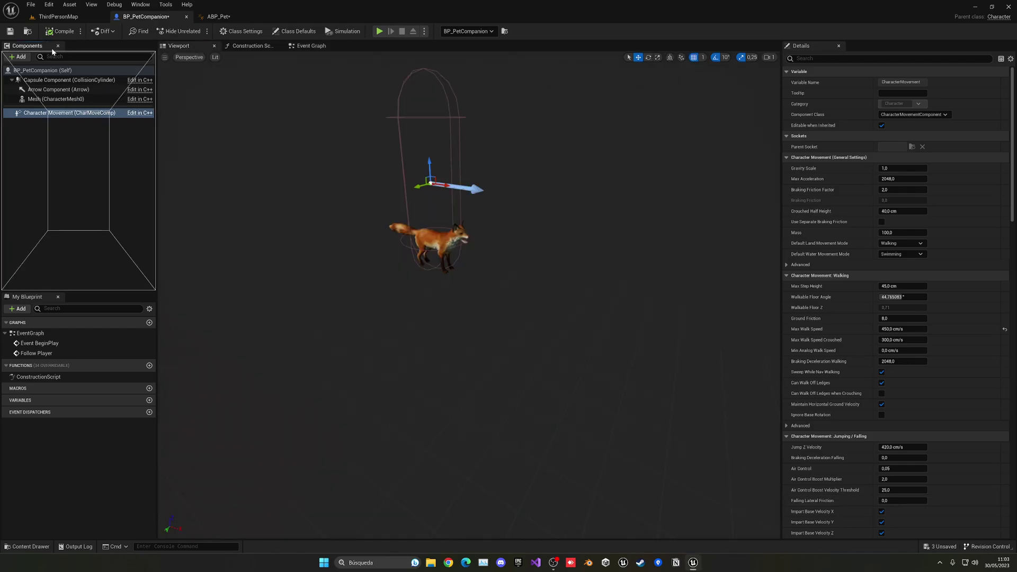
- Close the Components panel of BP_PetCompanion and restore it
left_click_drag(39, 51, 41, 48)
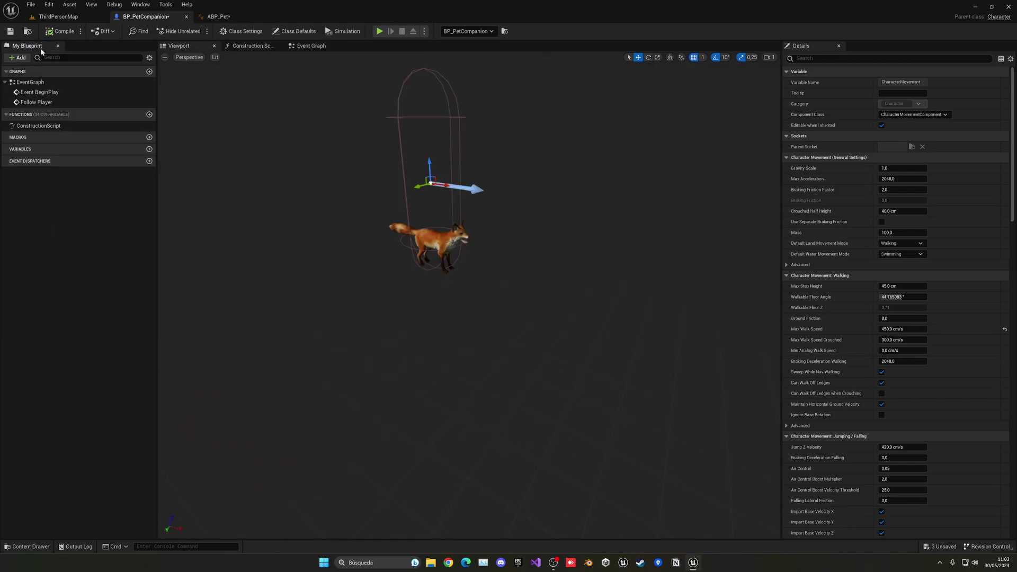
left_click(140, 4)
left_click(162, 93)
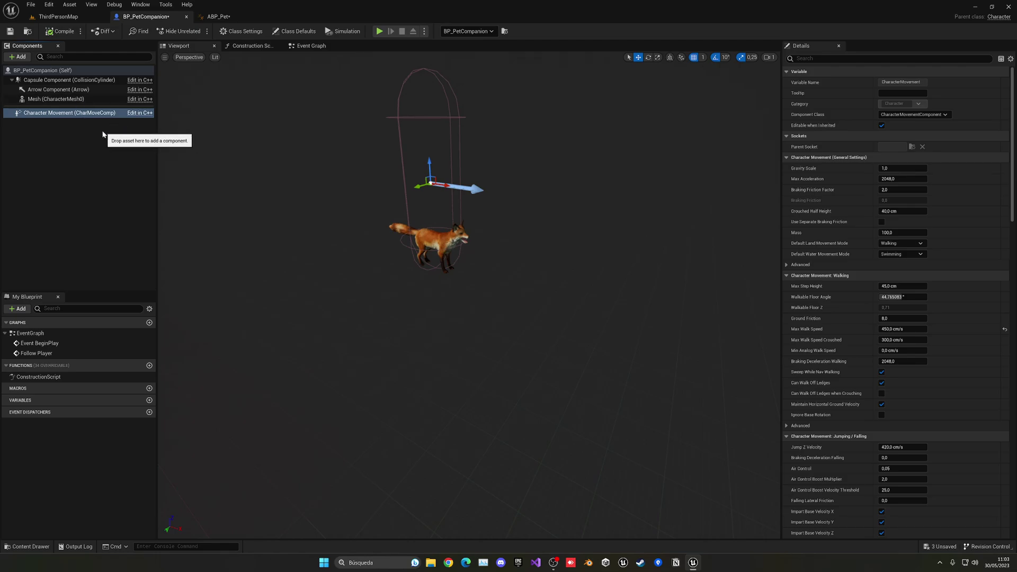
- Set the Anim Class of BP_PetCompanion's Mesh component to ABP_Pet
left_click(56, 100)
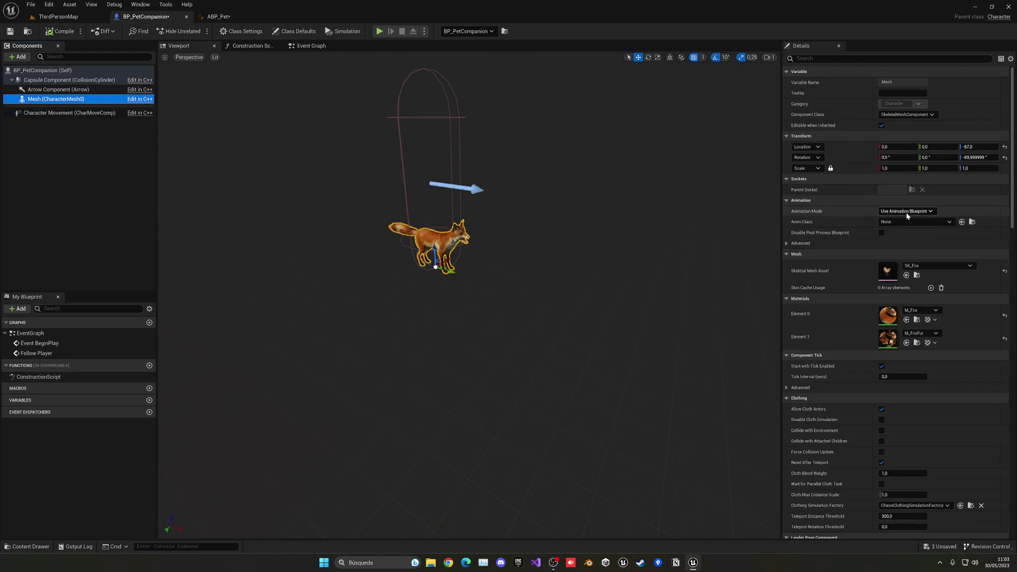
left_click(911, 227)
left_click(918, 267)
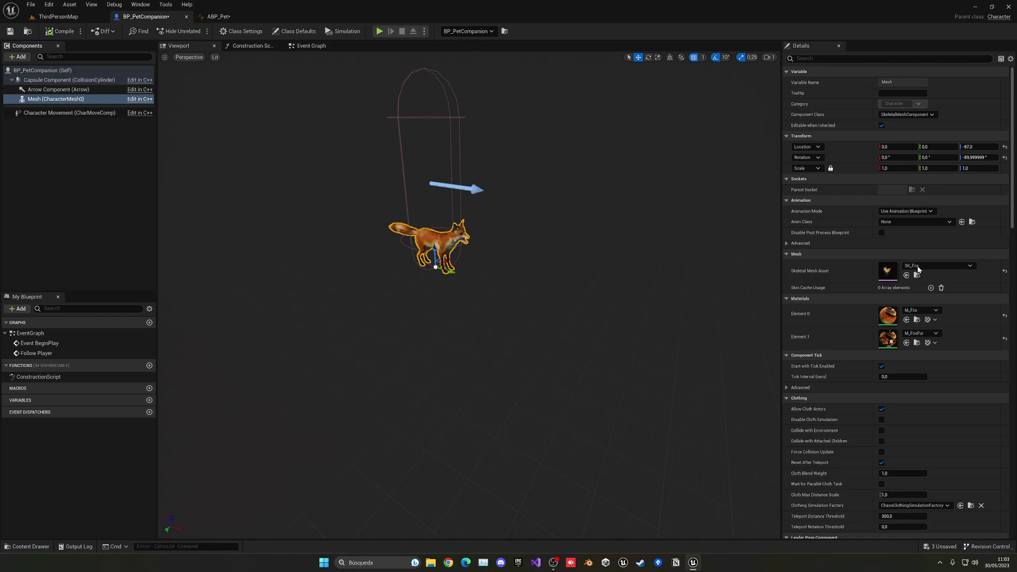
- Play ThirdPersonMap in full screen and run the character around to test the fox's following and run animation
left_click(86, 19)
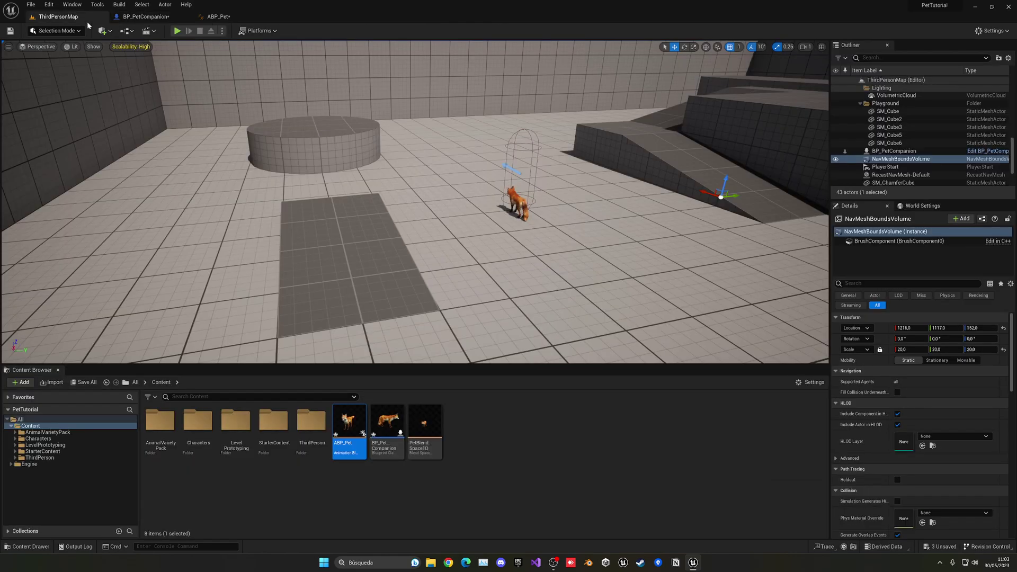
left_click(177, 31)
key("F11")
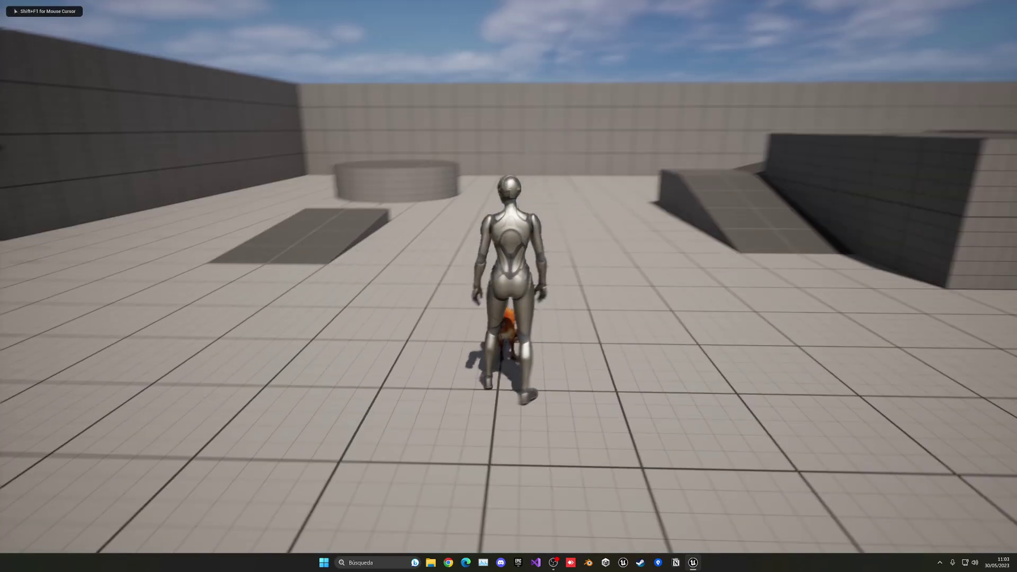
key("a")
key("w")
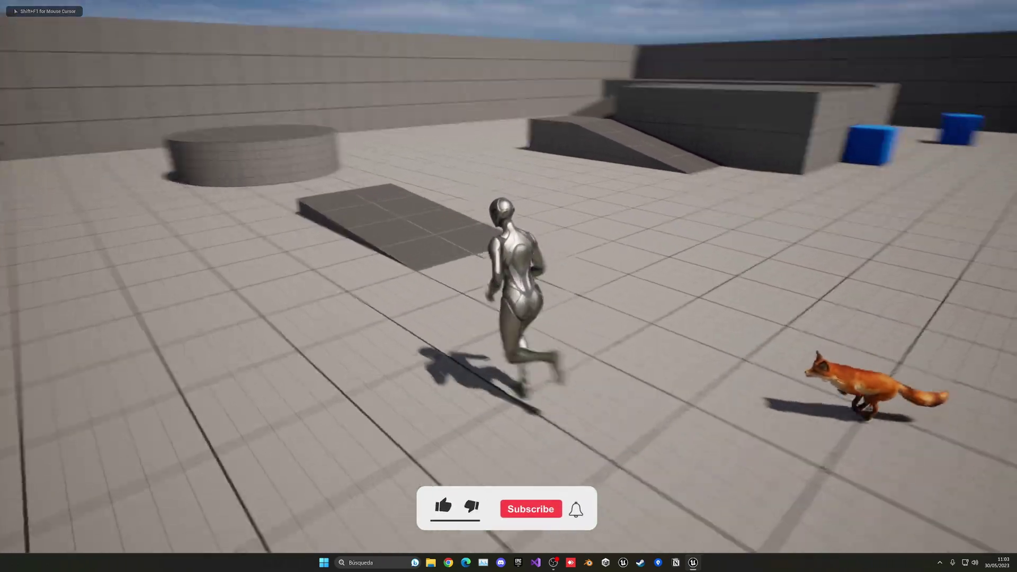